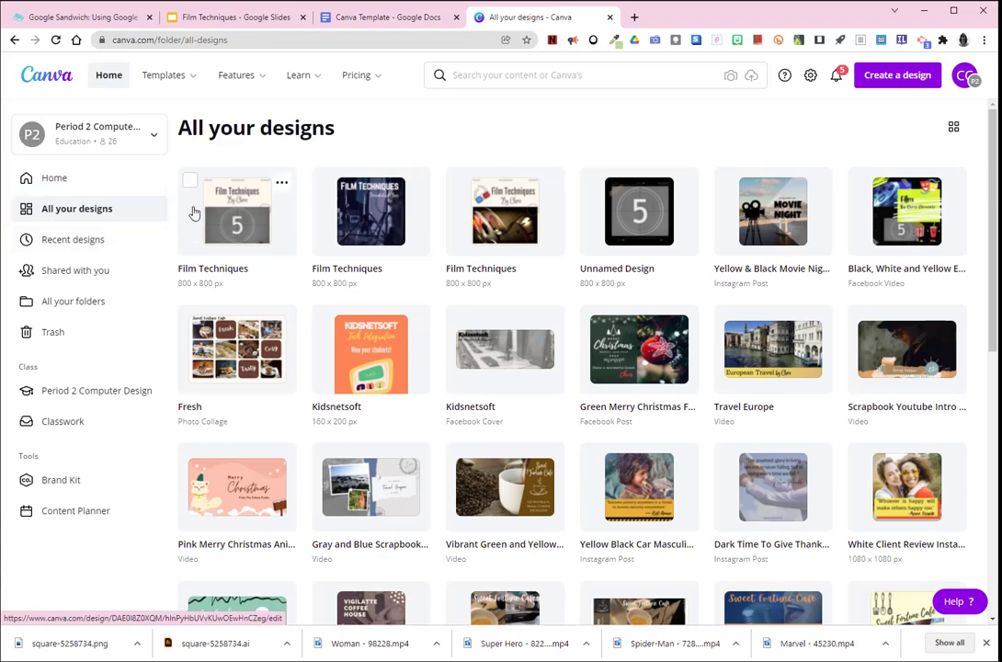
Open the first Film Techniques design for editing.
click(193, 188)
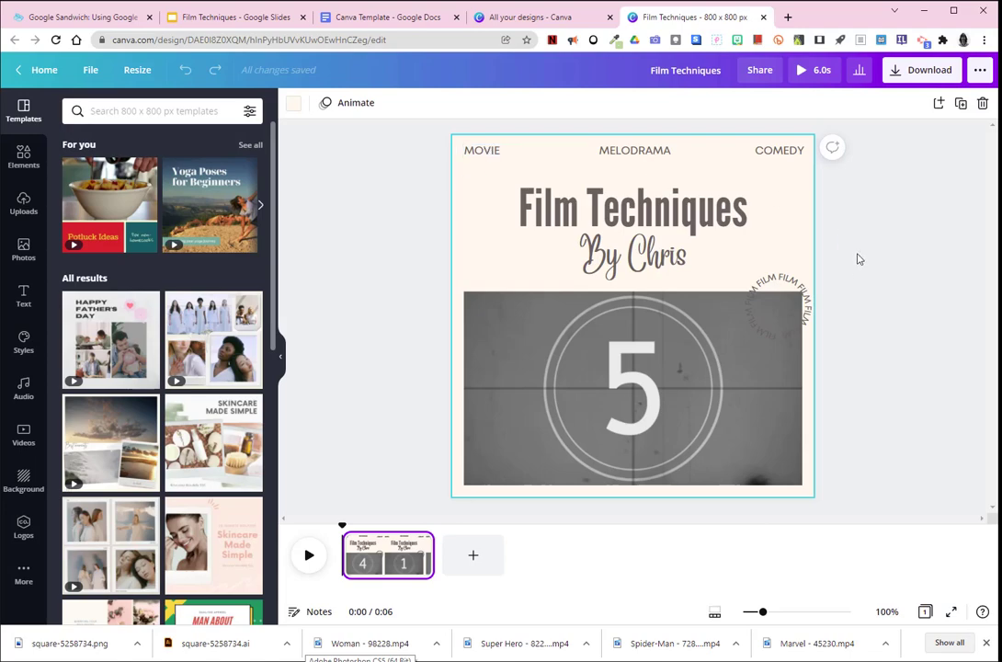
Try deleting the MOVIE label from the title page, undoing each deletion.
click(478, 150)
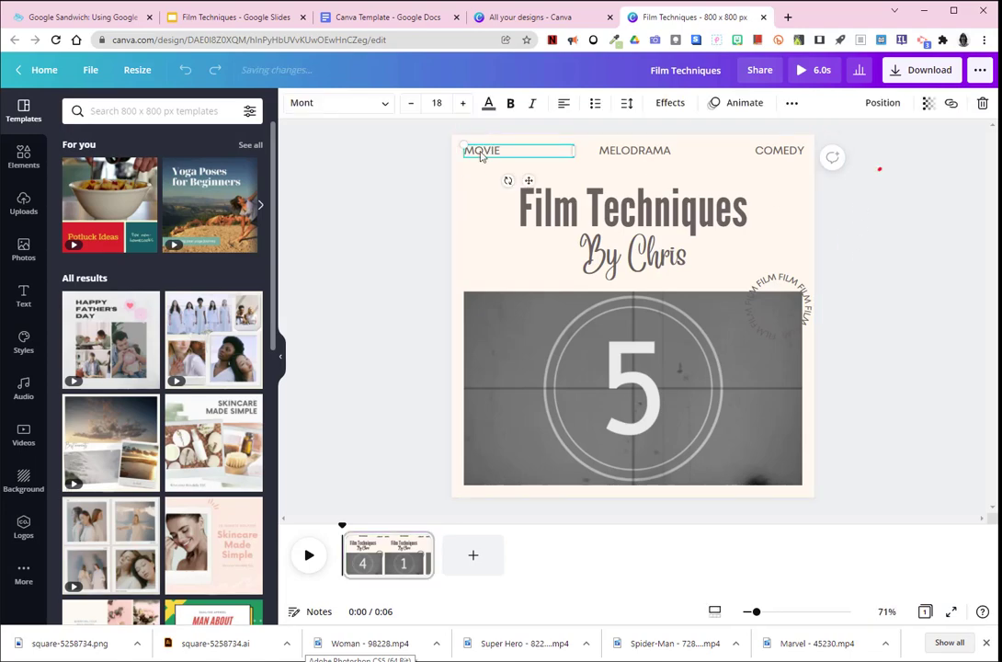
click(981, 106)
key(ctrl+z)
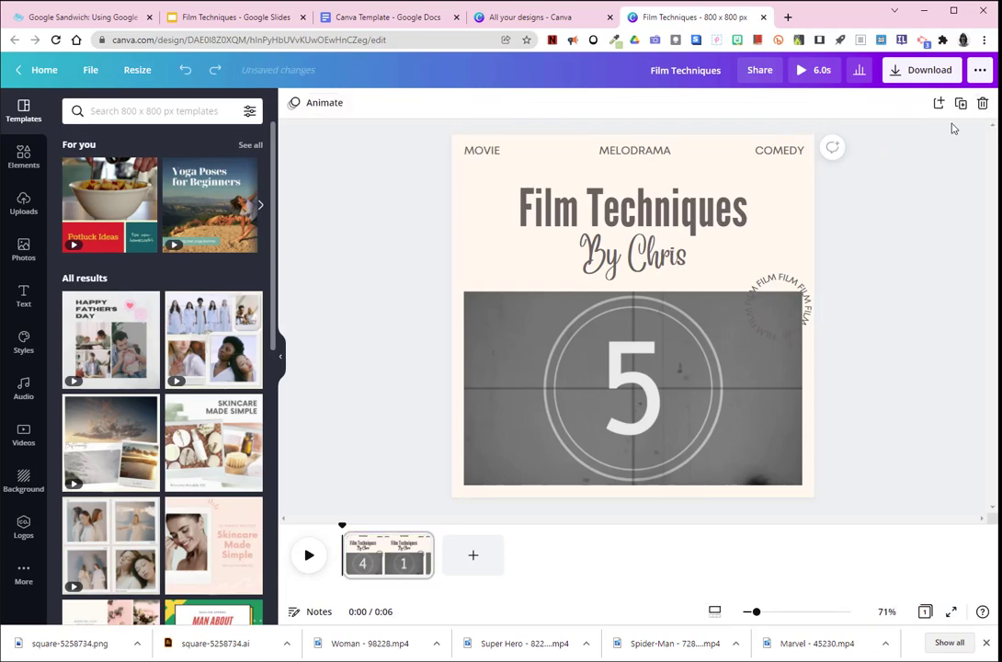
click(511, 155)
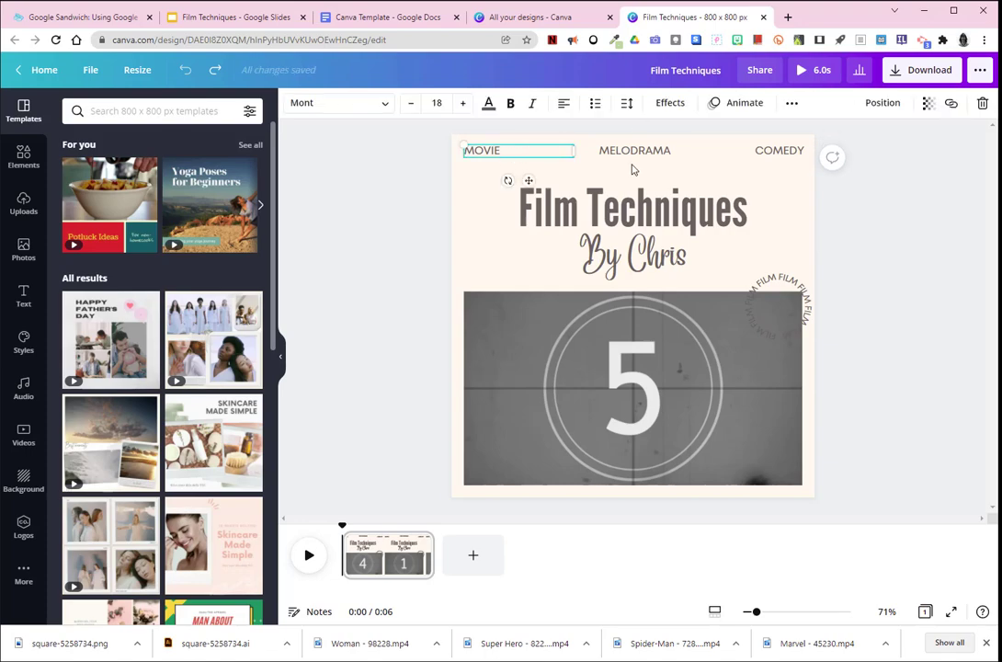
key(Delete)
key(ctrl+z)
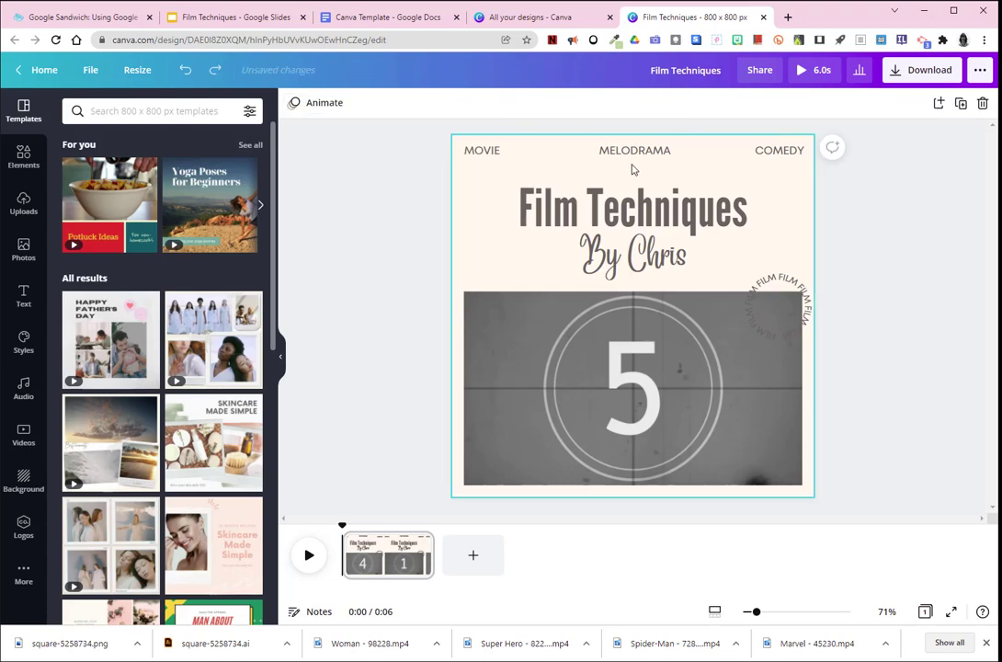
click(790, 303)
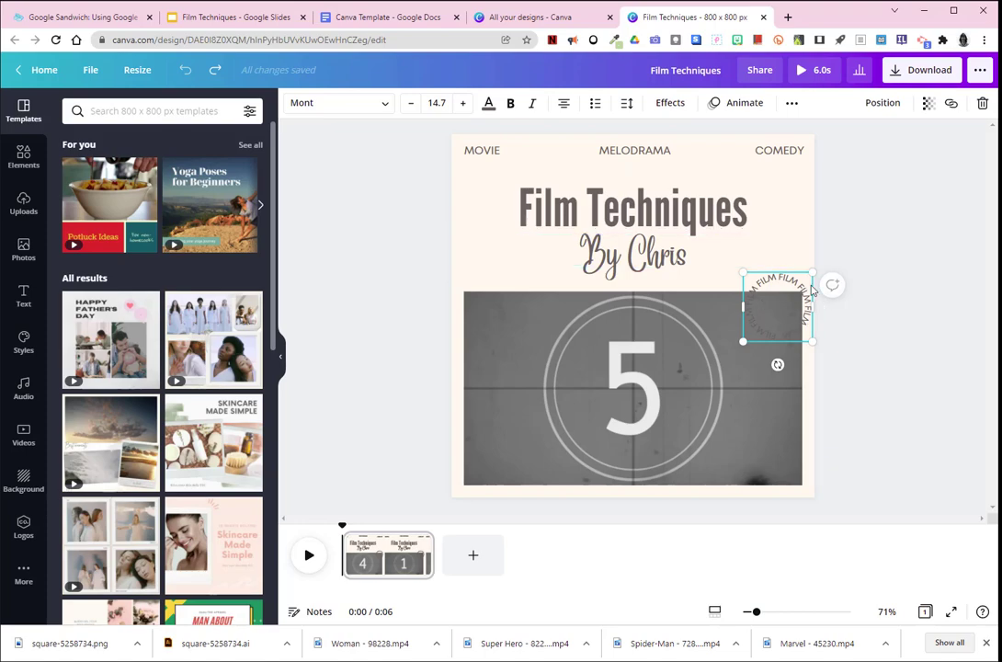
click(868, 423)
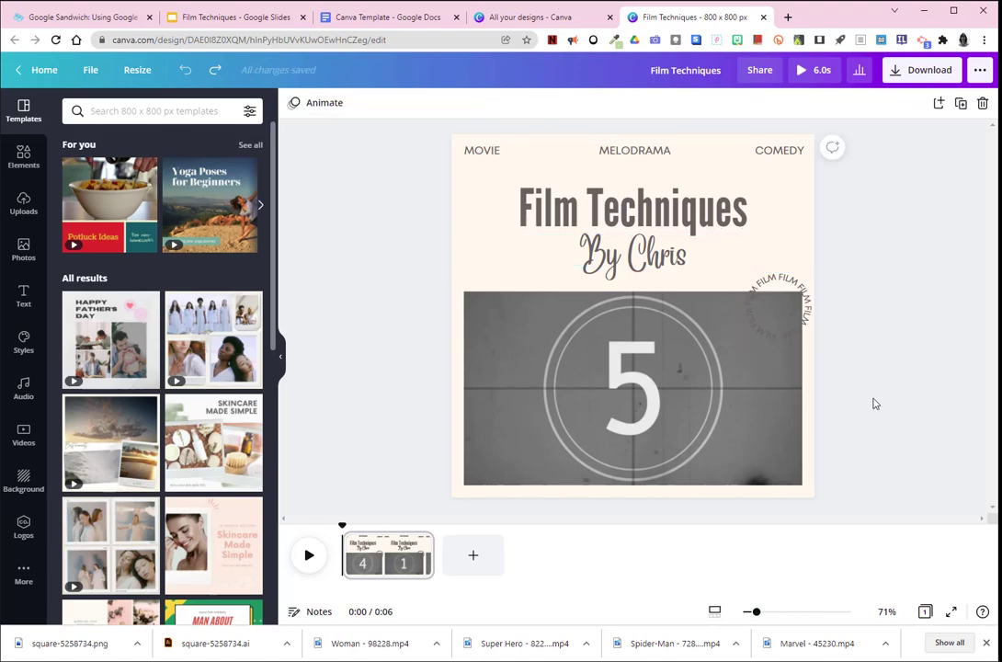
Add a blank second page after the title page.
click(472, 561)
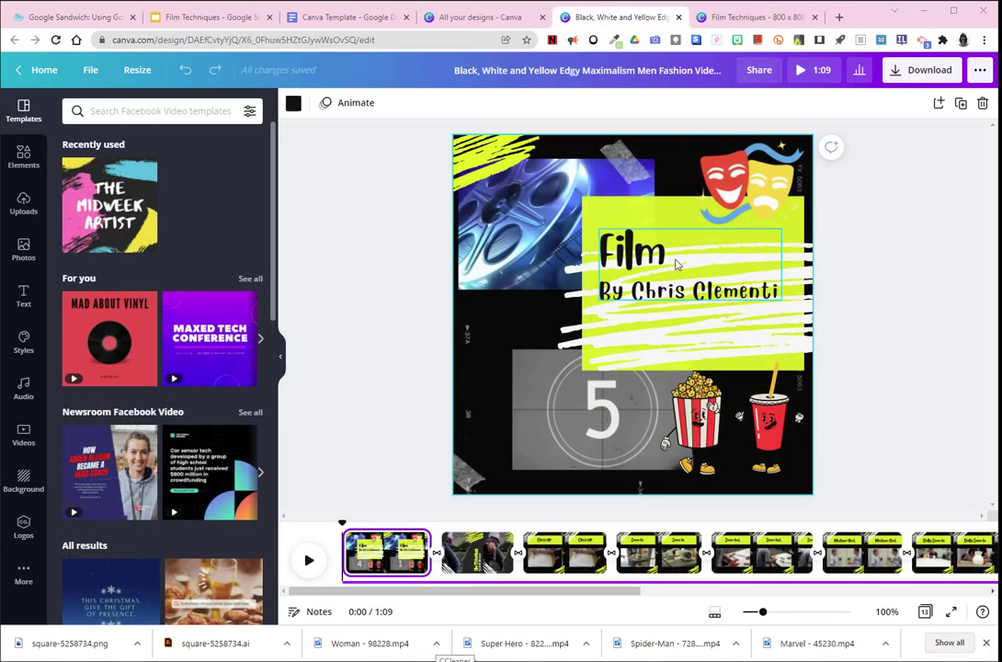
Review the sample film design's second title, Close Up and Zoom In pages, playing the video between the technique pages.
click(481, 555)
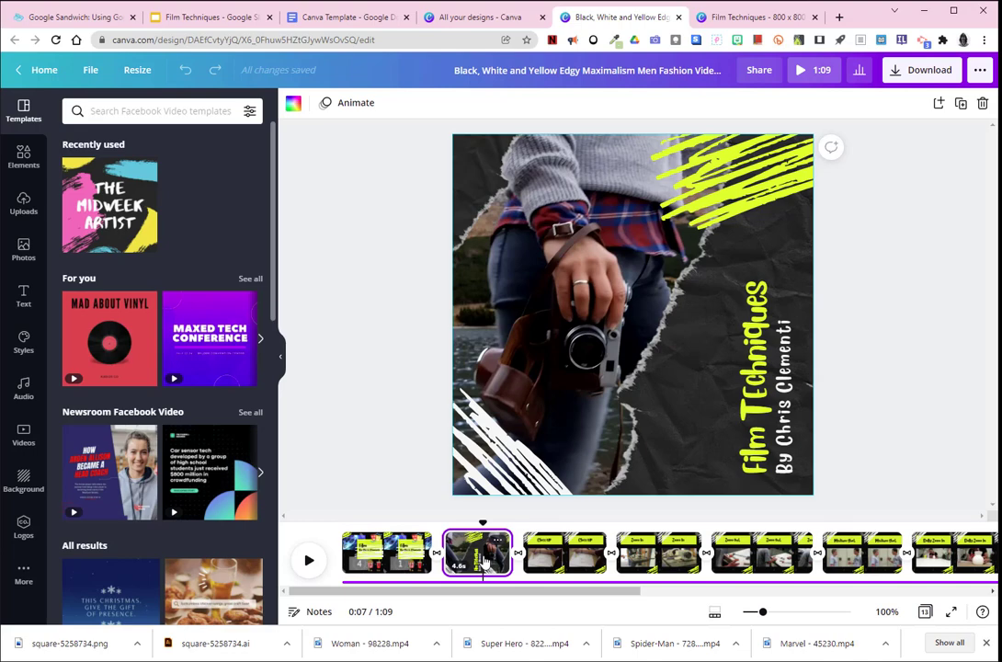
click(568, 557)
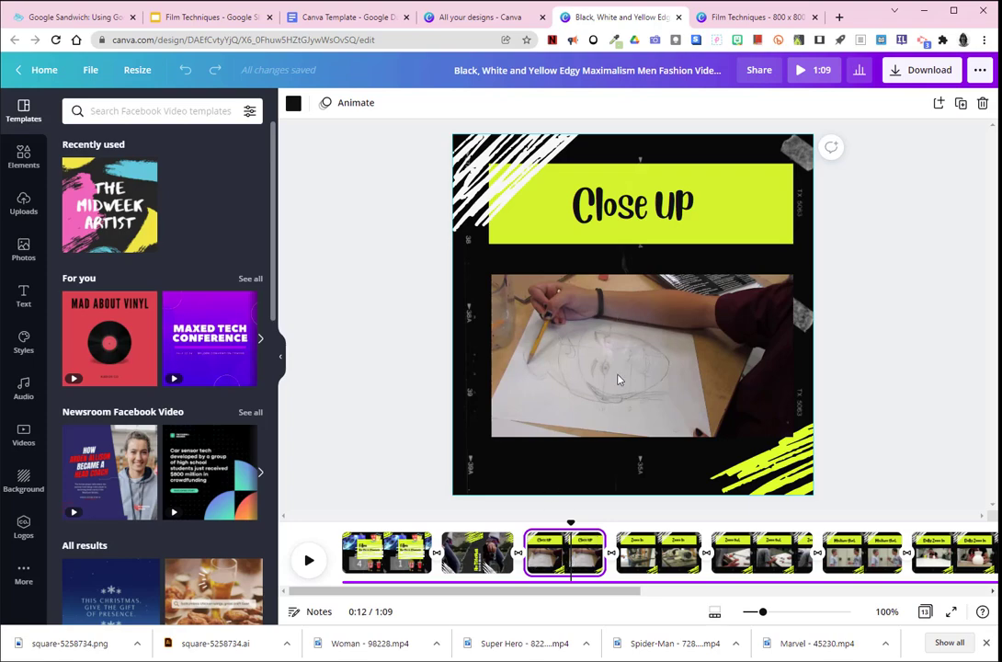
click(310, 560)
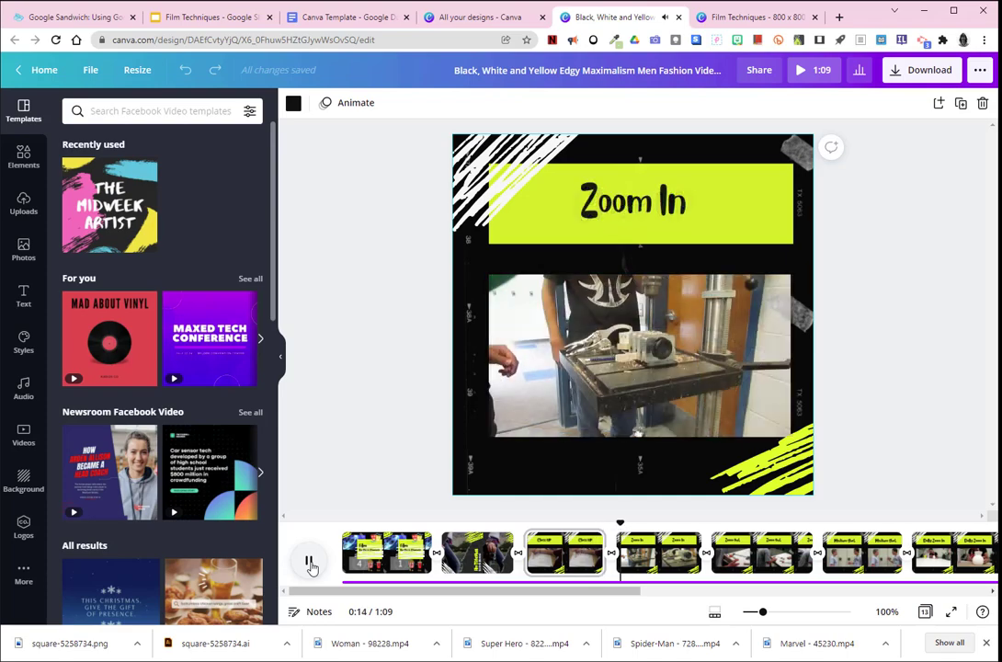
click(310, 561)
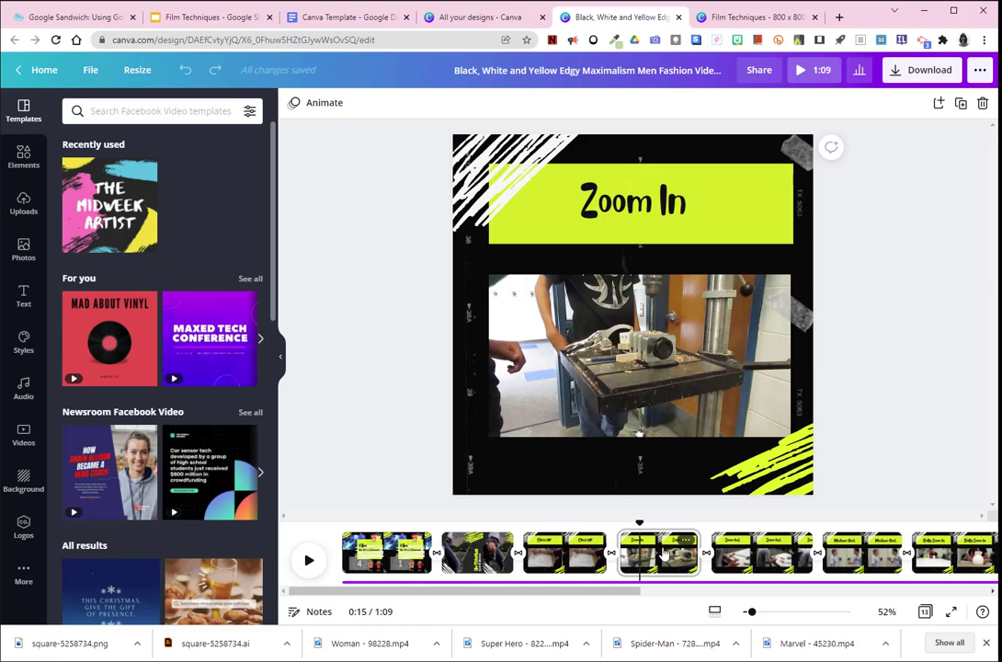
click(580, 551)
click(679, 551)
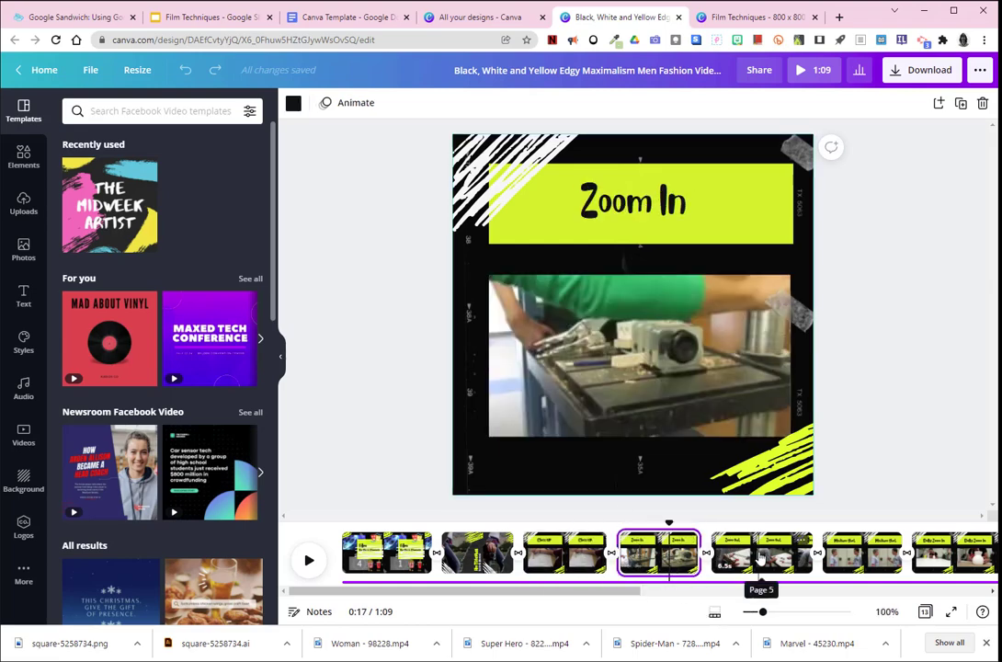
click(758, 556)
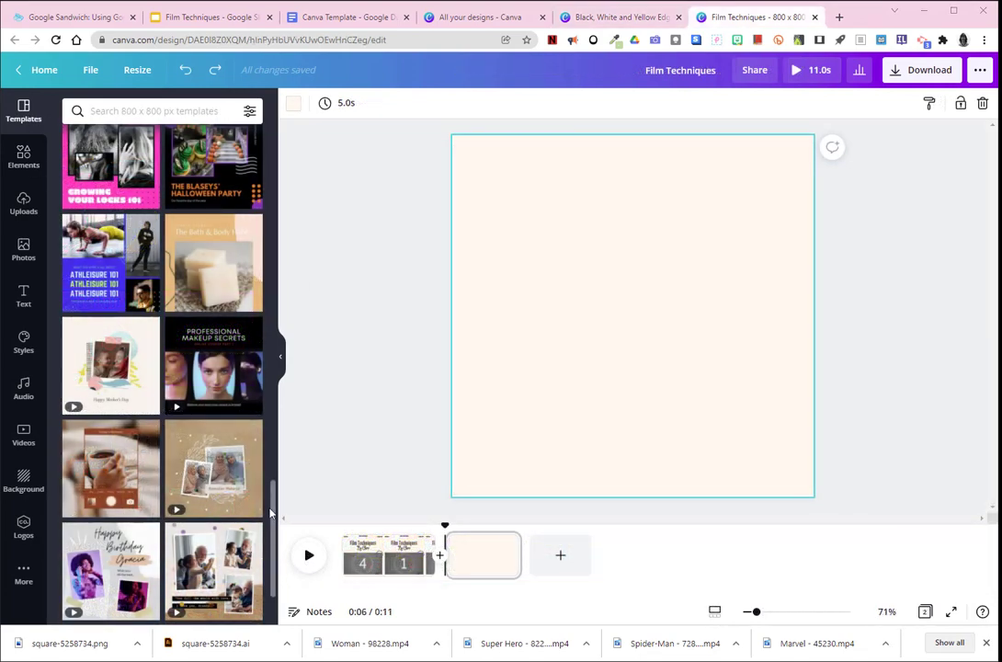
Find a layout among the "creative" templates and apply the taupe Moodboard inspiration template to the blank second page.
scroll(270, 552, down, 3)
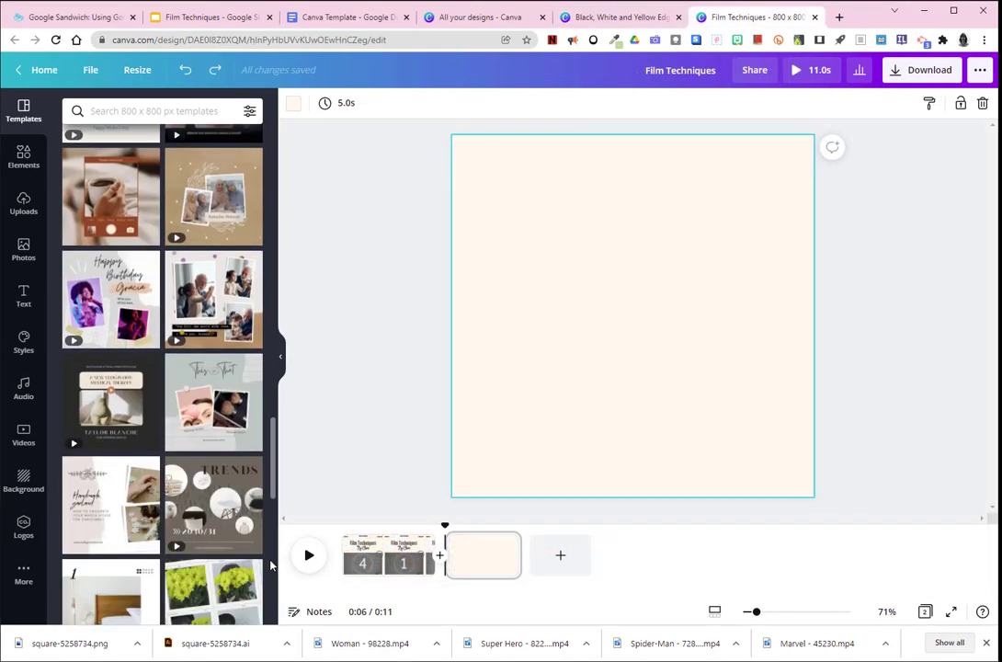
drag(213, 402, 530, 273)
click(461, 306)
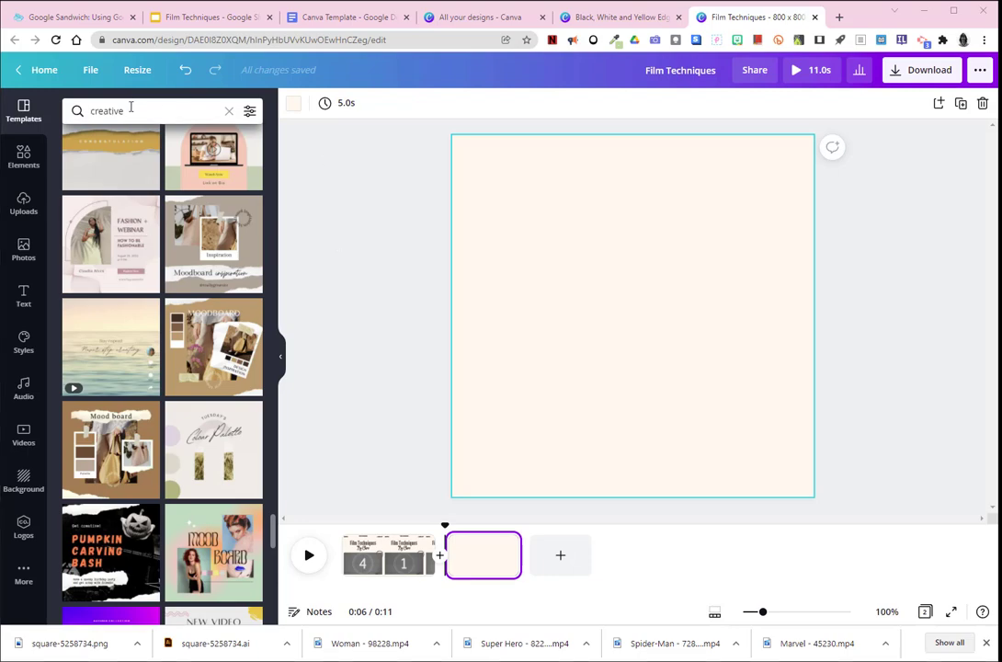
click(90, 112)
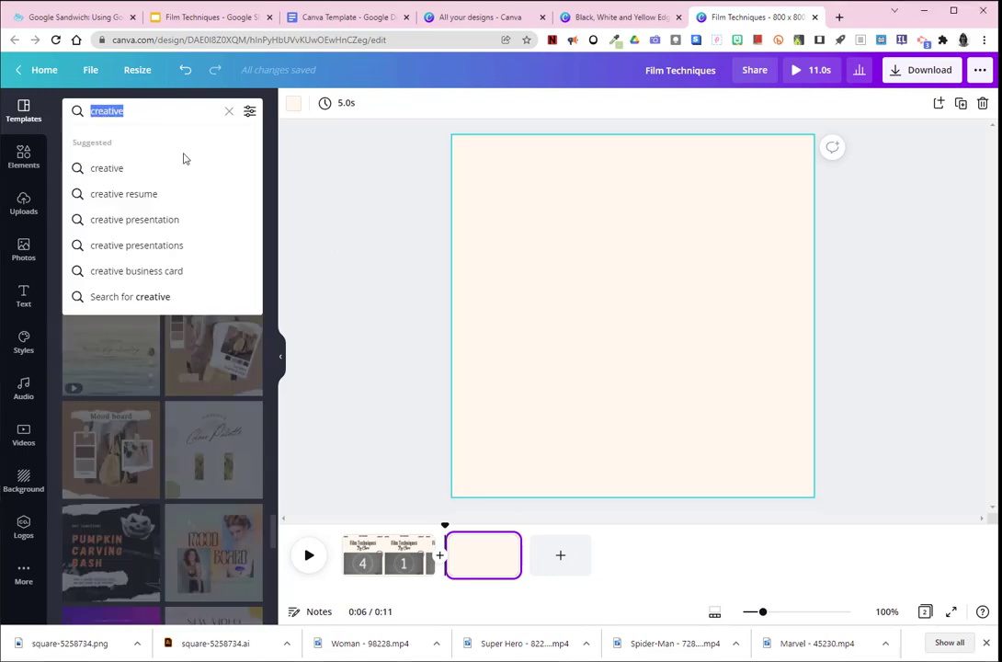
click(329, 250)
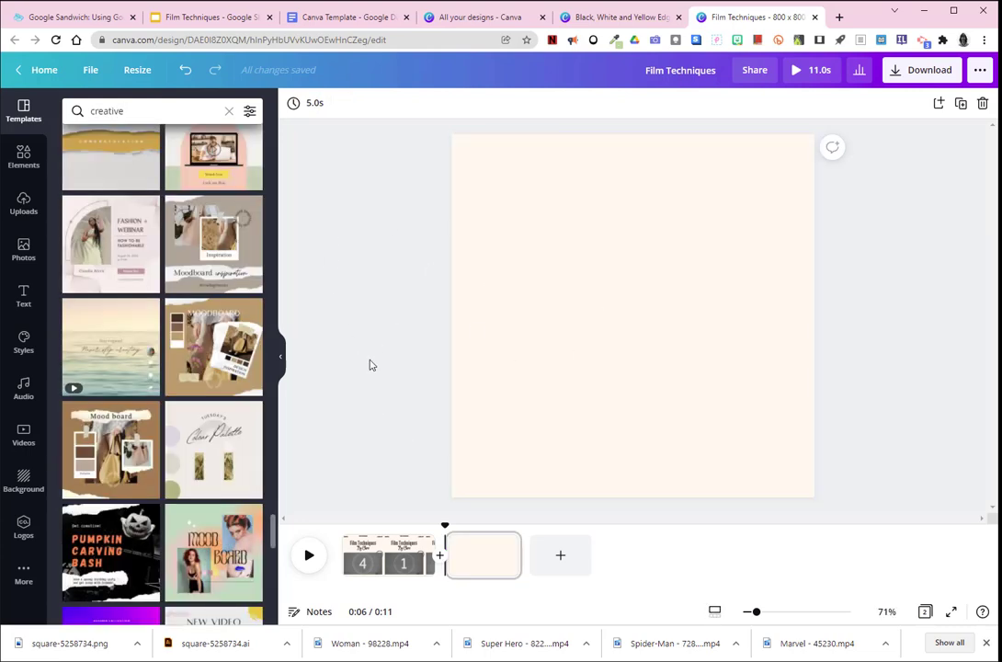
click(176, 208)
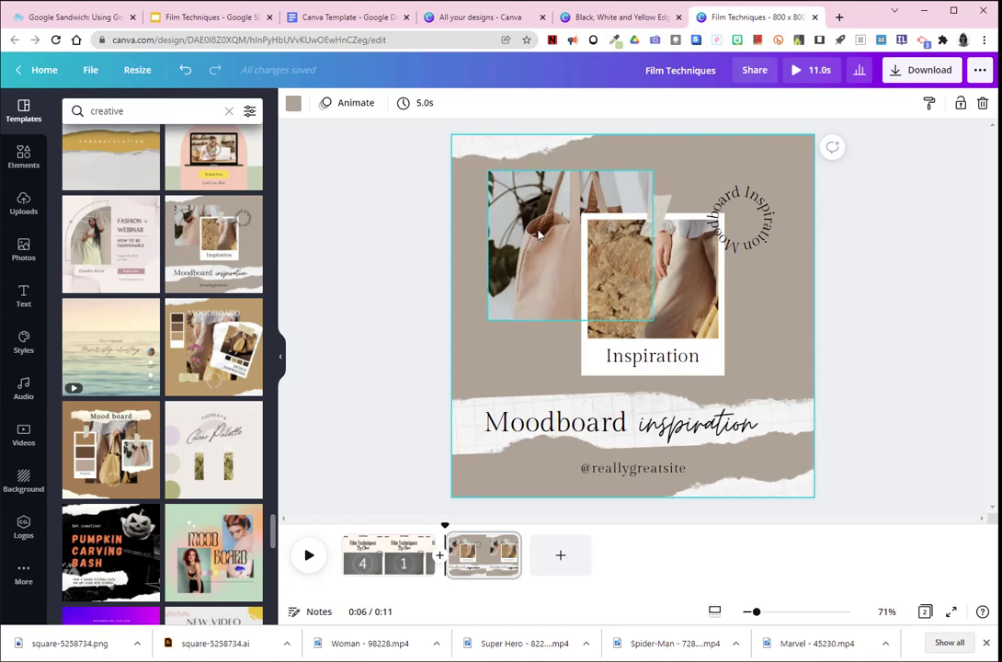
Delete the pink handbag photo and stretch the white frame sideways and upward to nearly the page's full width.
click(518, 201)
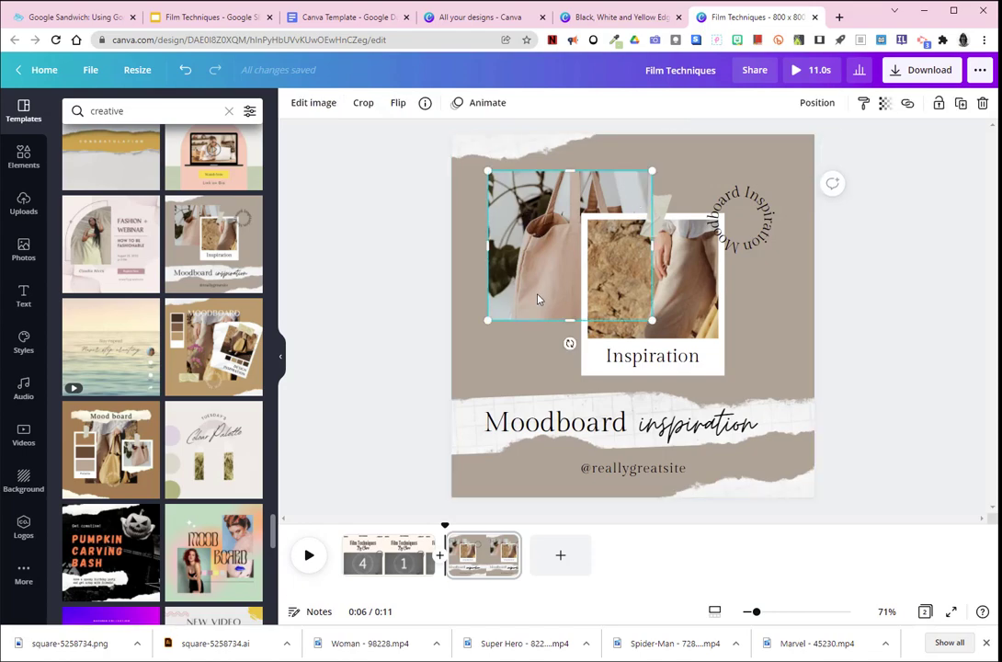
key(Delete)
click(724, 342)
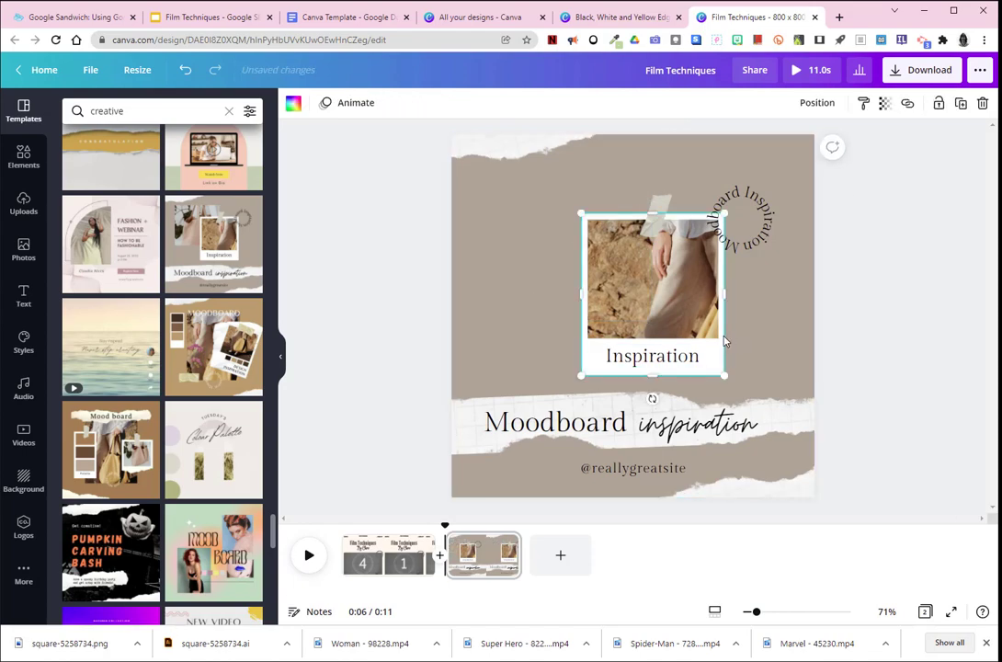
drag(723, 292, 798, 292)
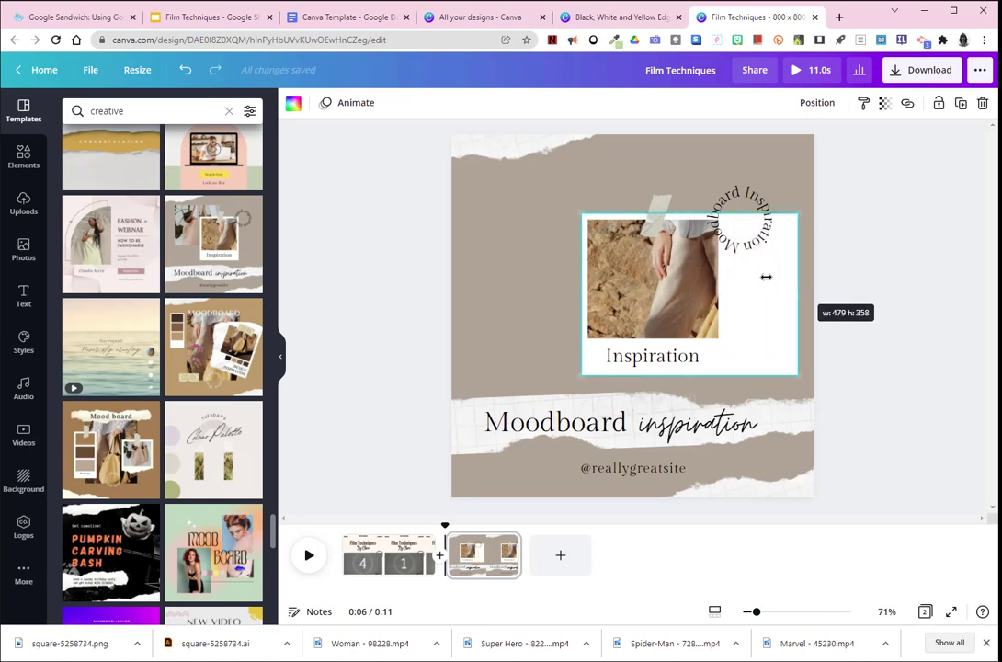
drag(581, 293, 470, 292)
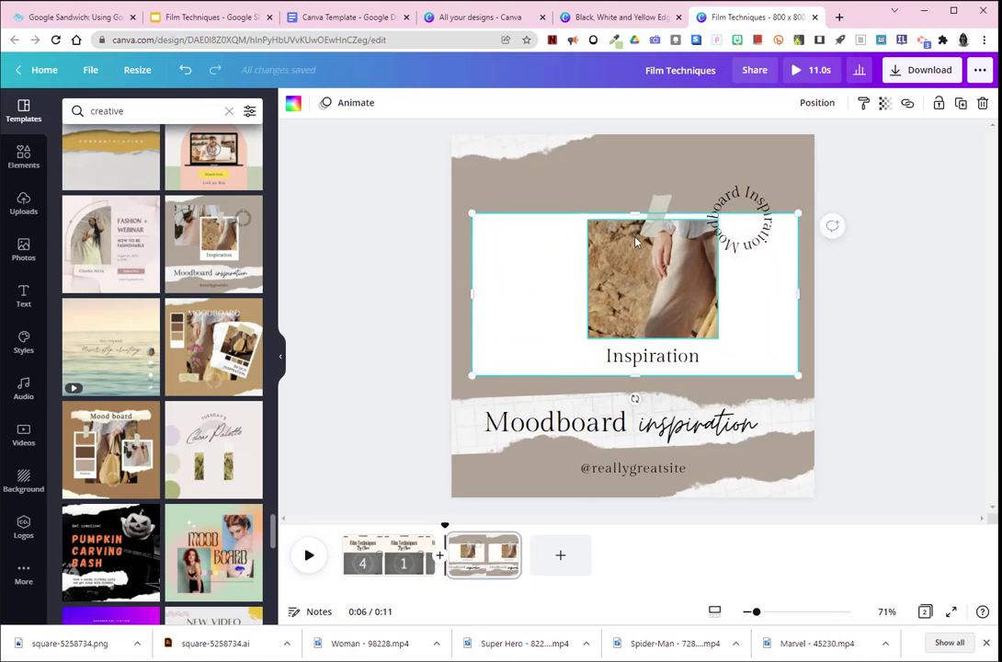
drag(645, 201, 654, 166)
Move the remaining photo into the white frame's upper-left area and enlarge it to fill most of the frame.
click(638, 281)
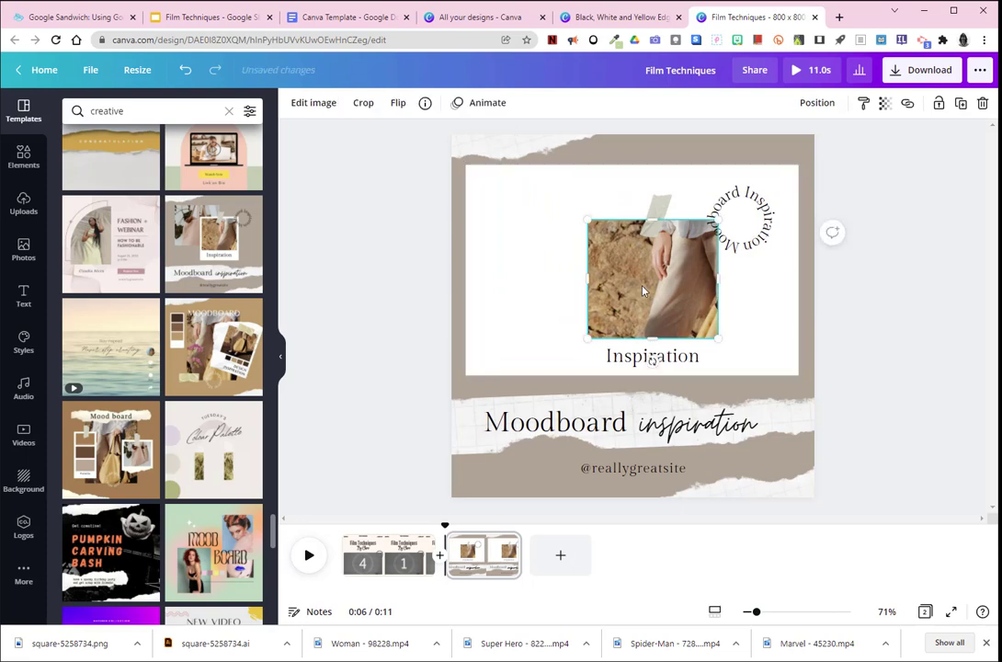
drag(638, 281, 525, 247)
drag(608, 235, 777, 237)
drag(626, 297, 622, 369)
click(848, 274)
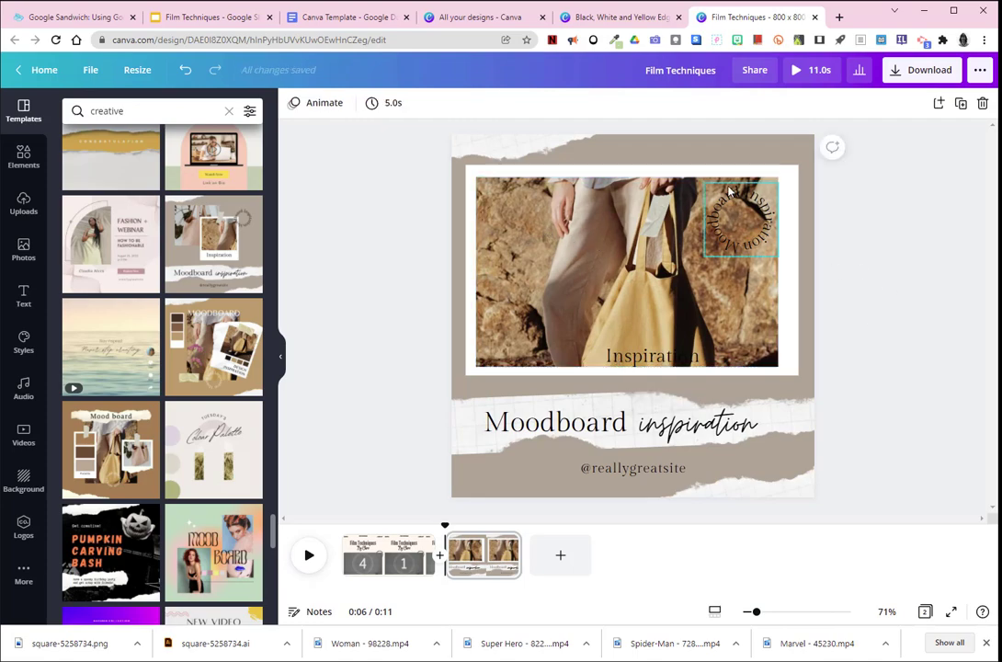
click(696, 362)
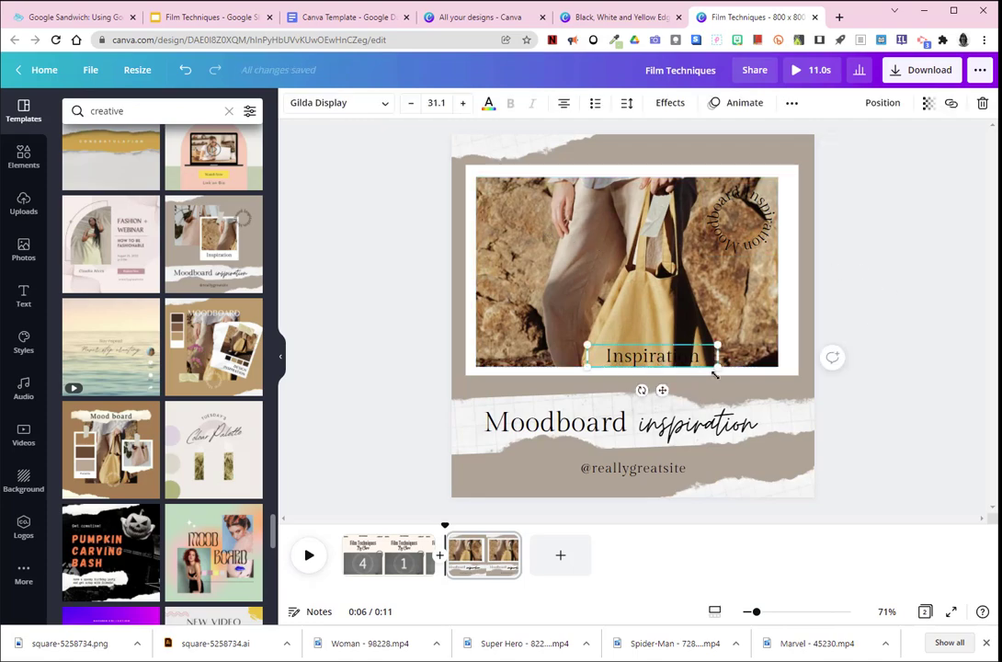
key(Delete)
click(759, 232)
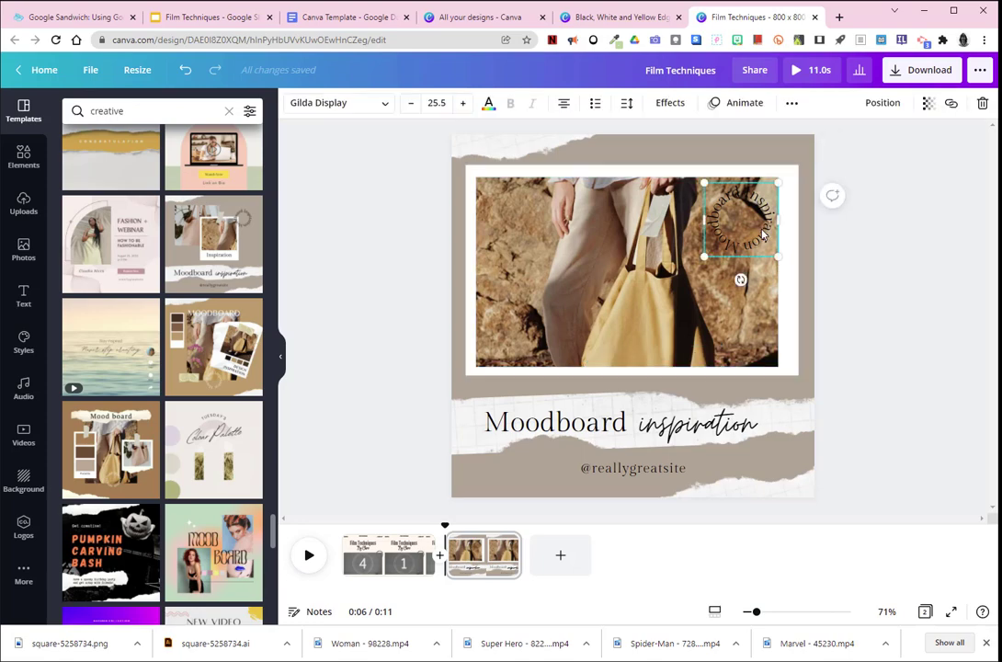
key(Delete)
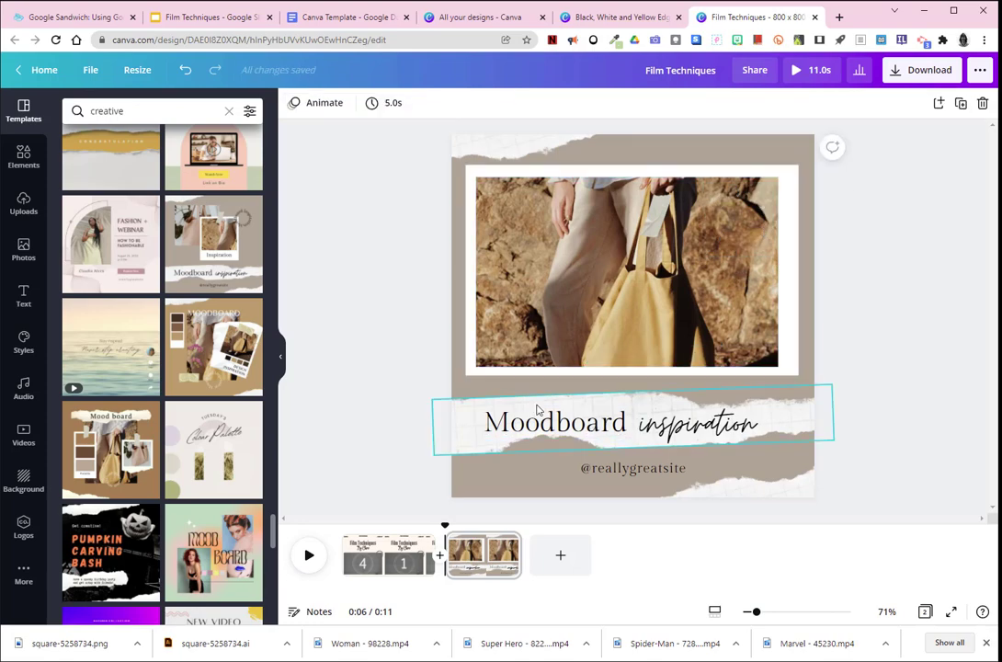
click(607, 473)
key(Delete)
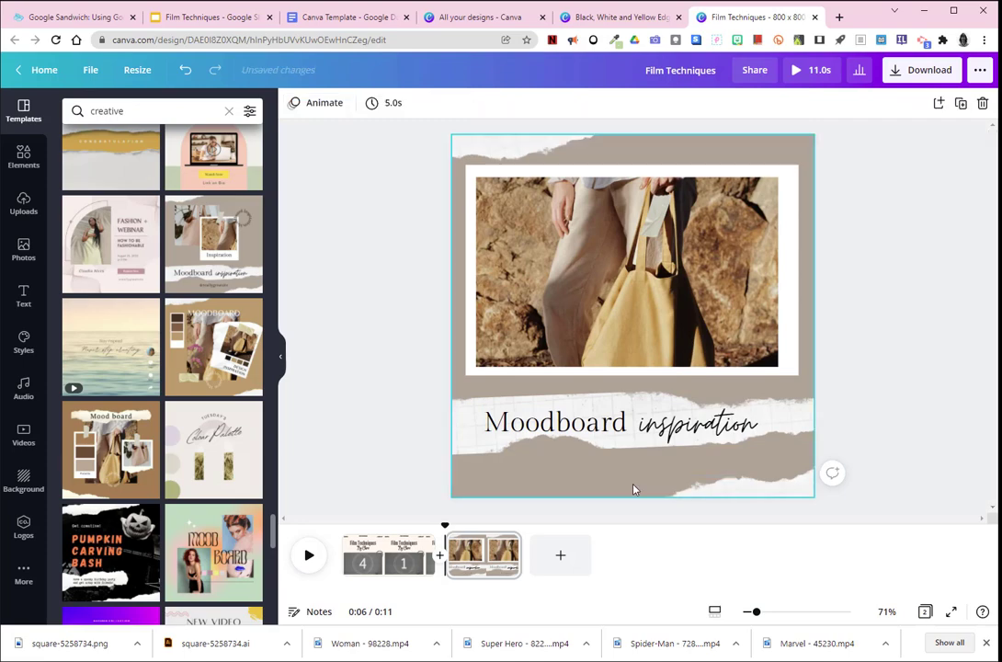
Widen the photo slightly at its right edge so the white border is even on both sides.
click(708, 303)
drag(778, 272, 789, 274)
click(916, 349)
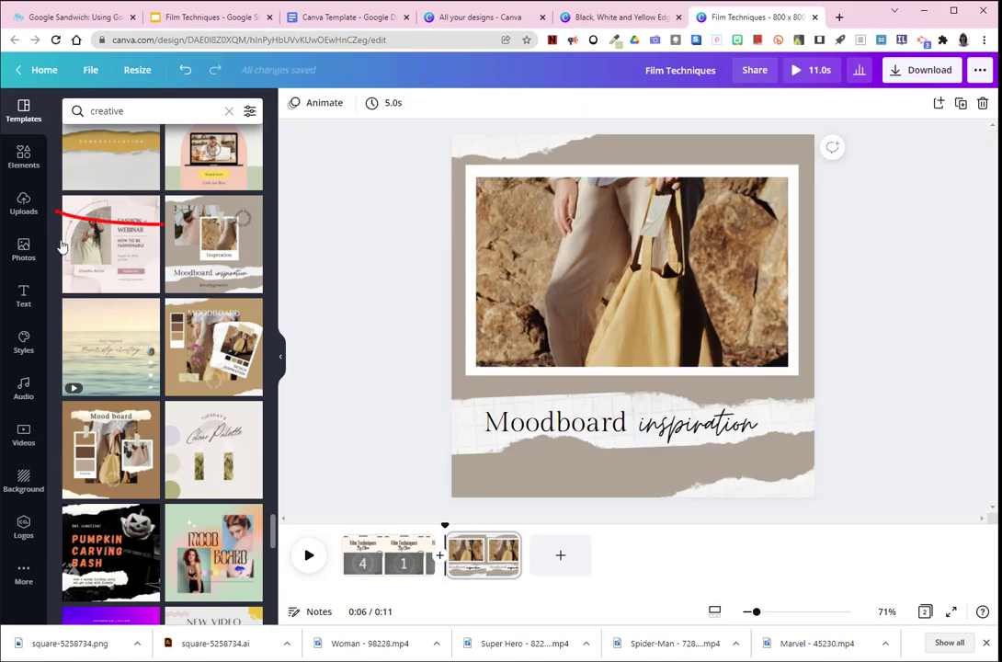
Upload all the video files from the film techniques folder inside the computer design folder on the Desktop.
click(24, 202)
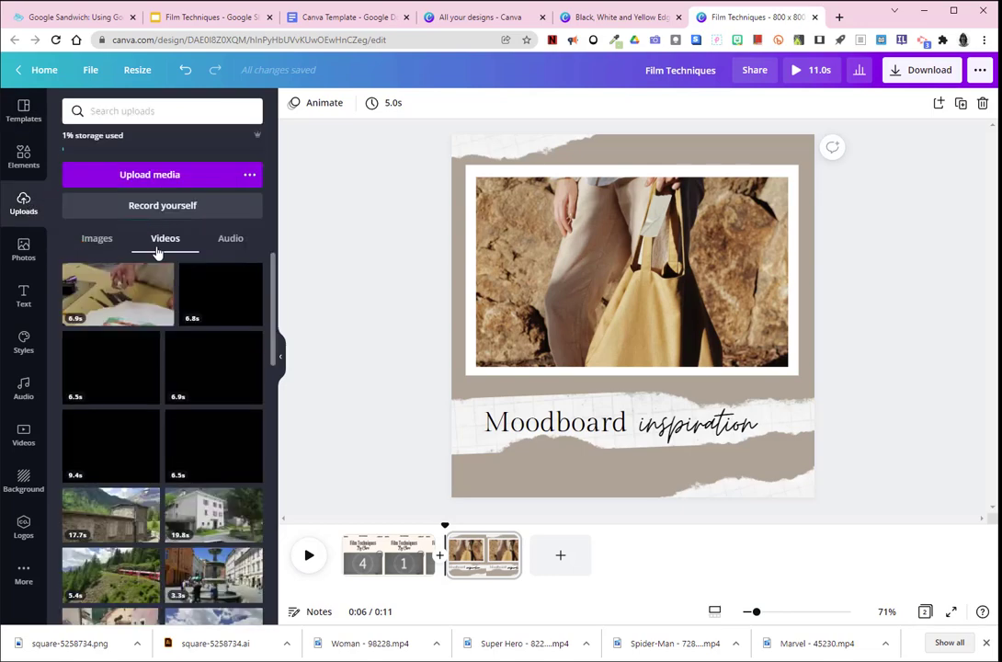
click(171, 179)
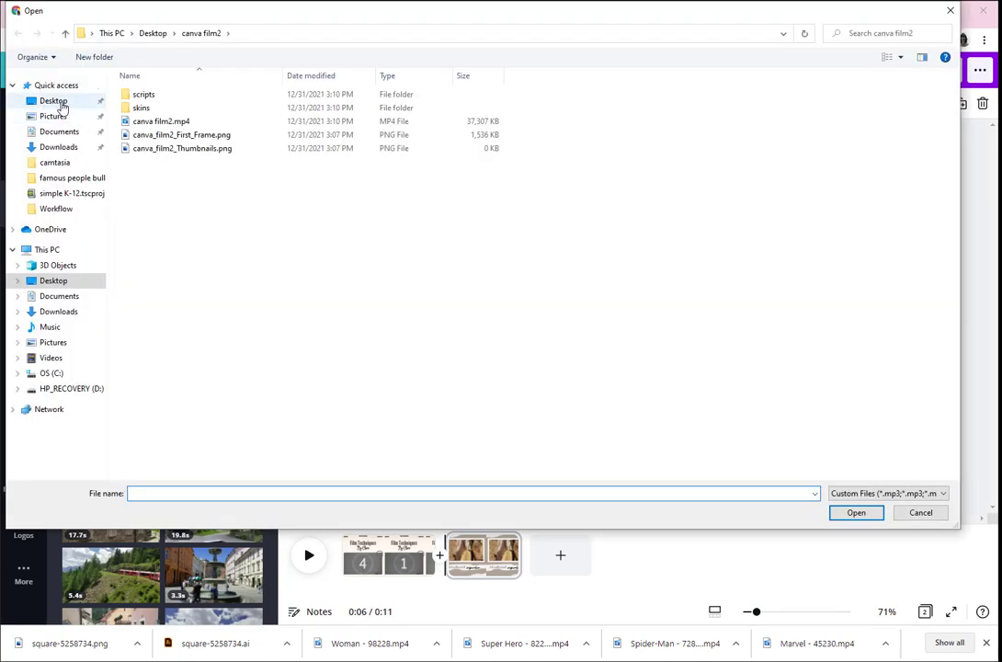
click(57, 102)
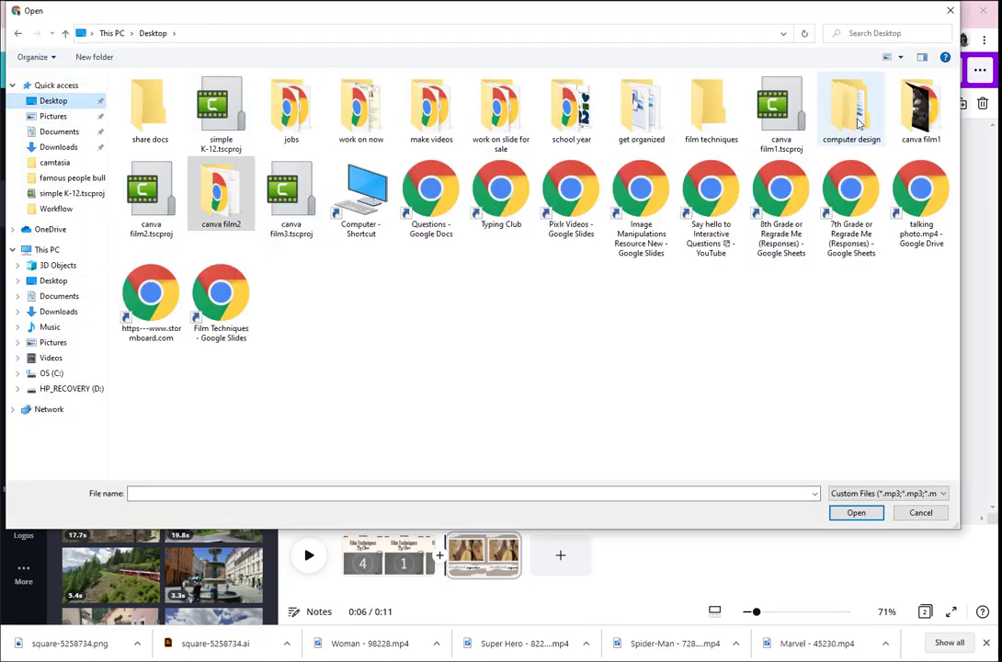
double_click(858, 122)
double_click(186, 133)
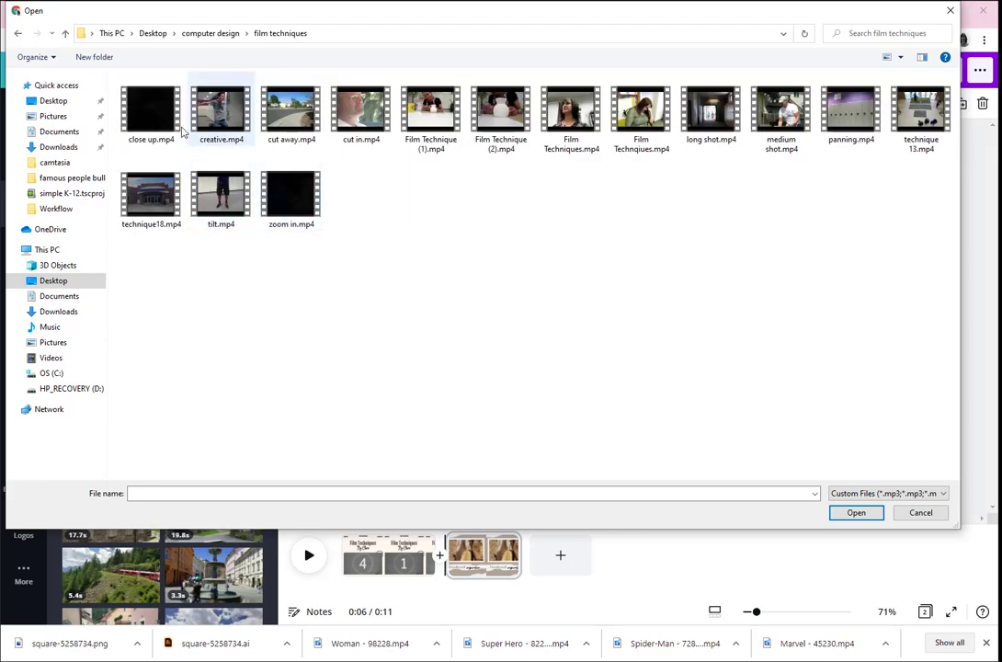
click(147, 108)
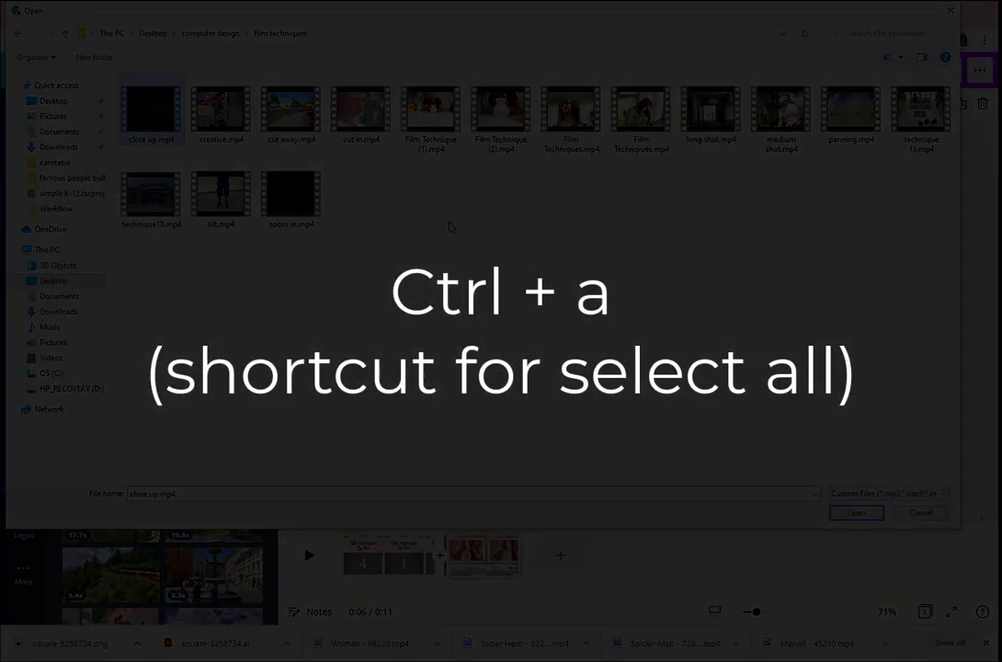
key(ctrl+a)
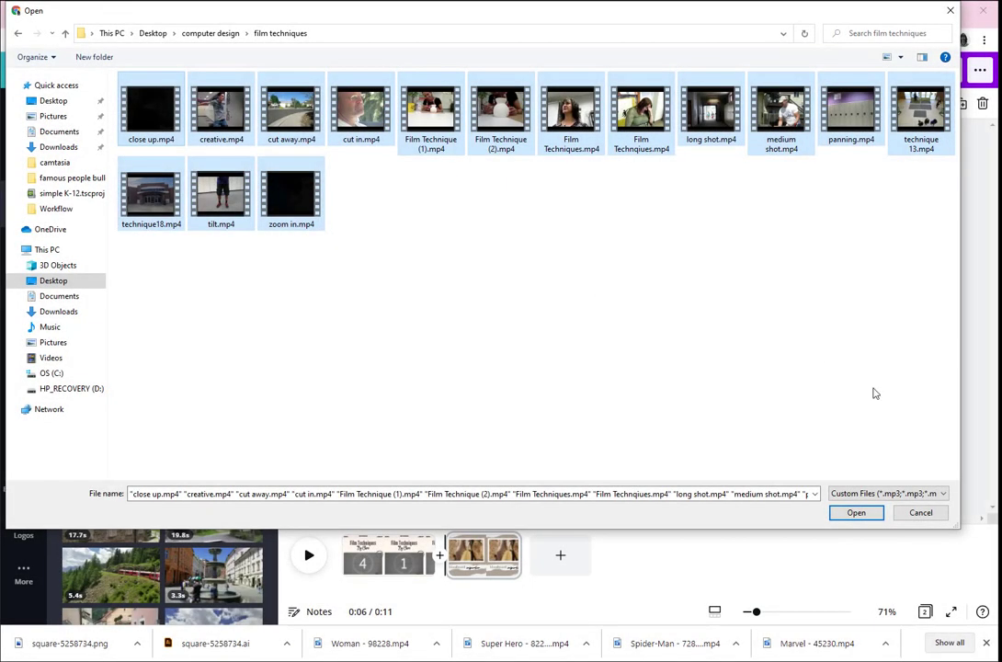
click(854, 513)
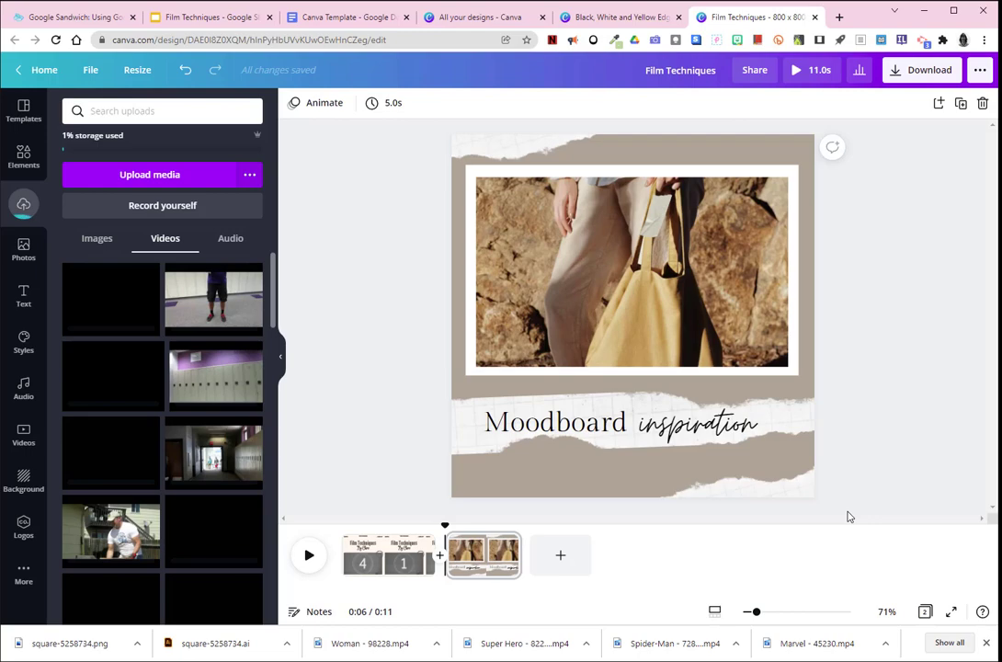
Replace the framed photo with the 5.2s clip of the woman in black and move the tape onto the frame's upper-left corner.
mouse_move(130, 313)
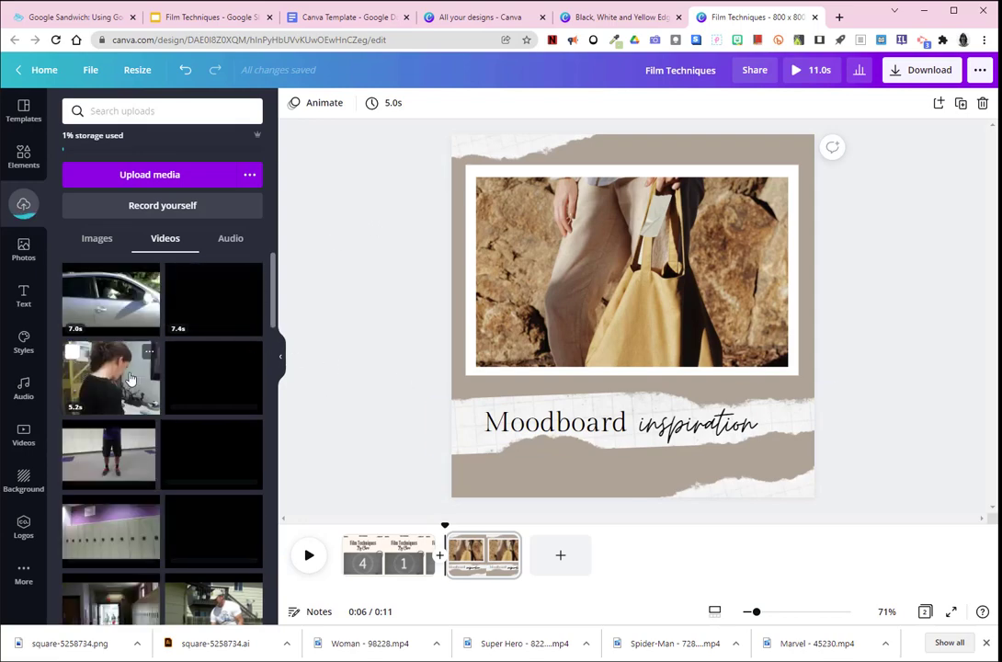
drag(136, 379, 504, 274)
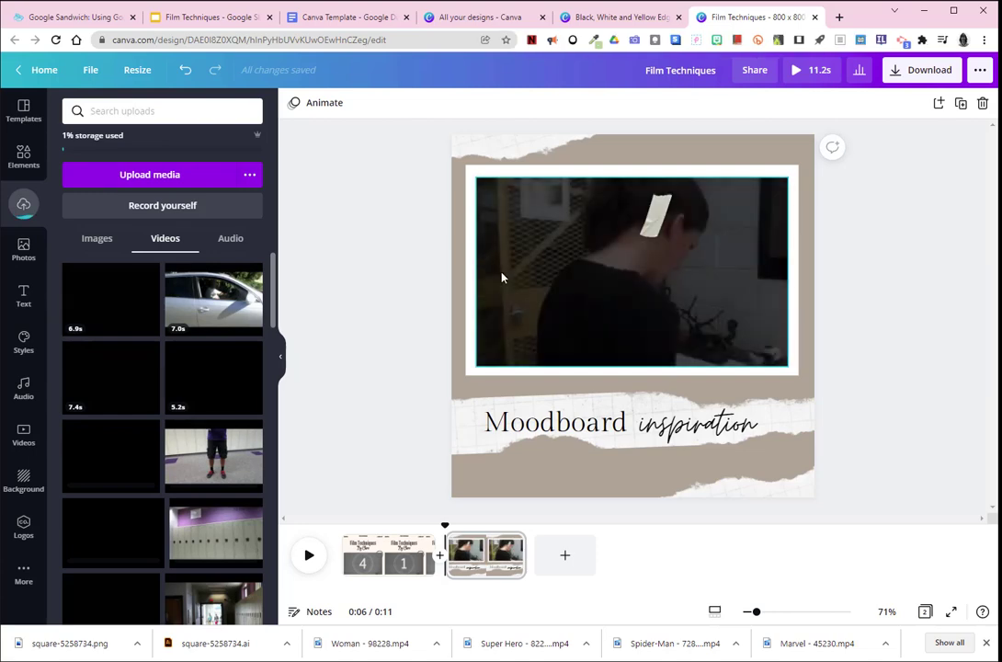
click(654, 213)
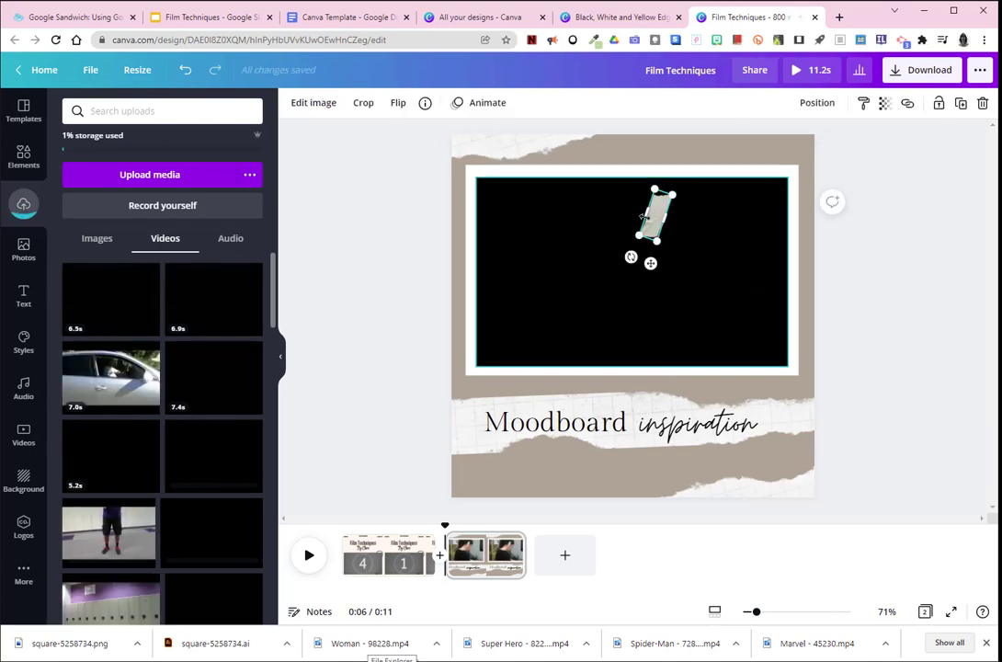
drag(655, 214, 467, 173)
Set the framed video's volume to 0 and play the page to check the clip.
click(605, 268)
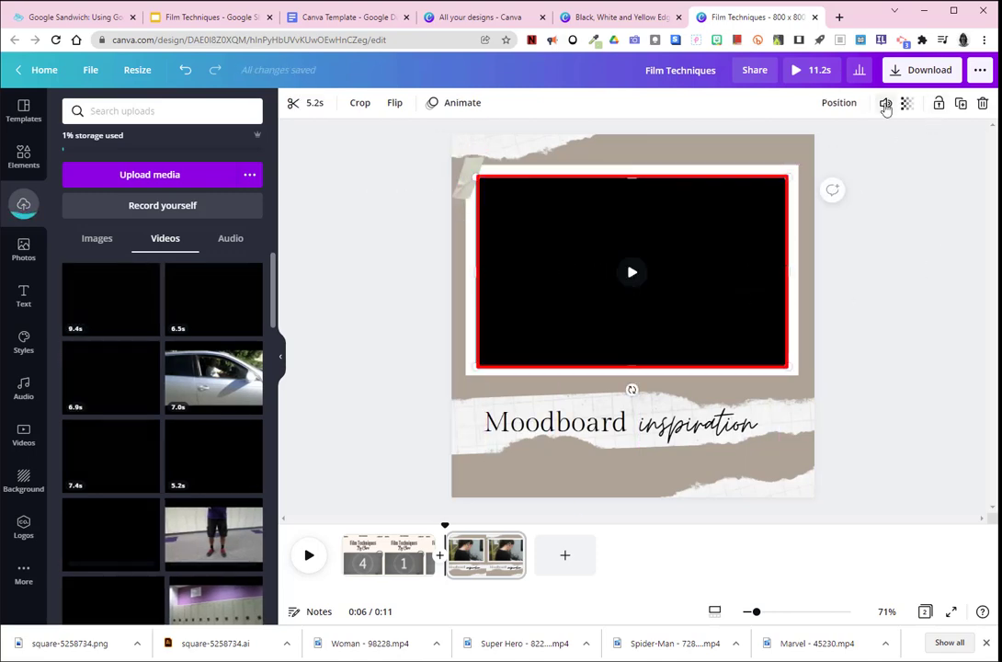
click(885, 104)
click(866, 141)
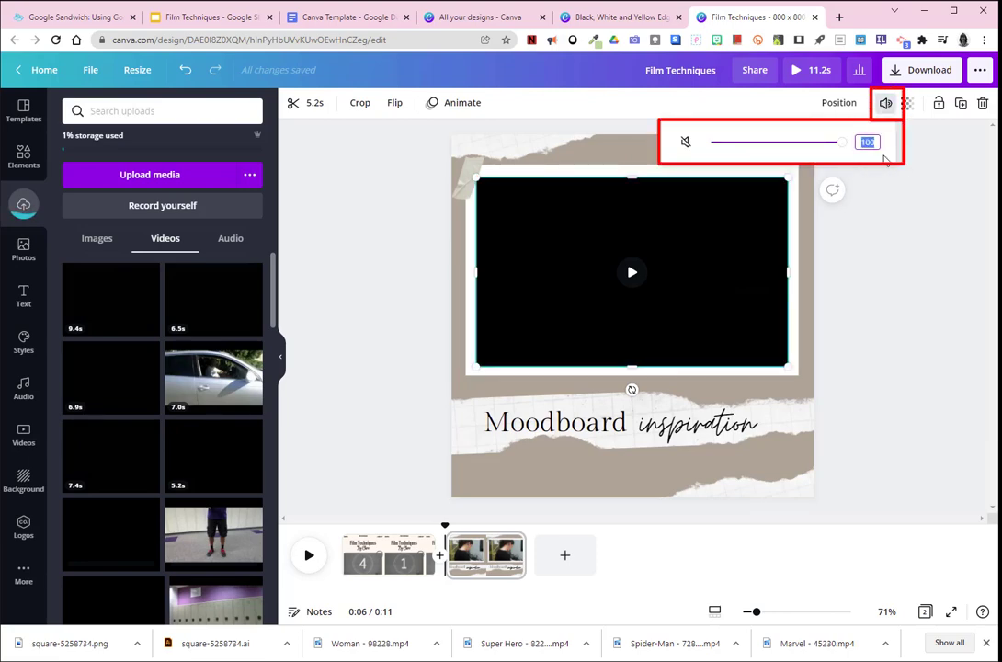
text(0)
key(Return)
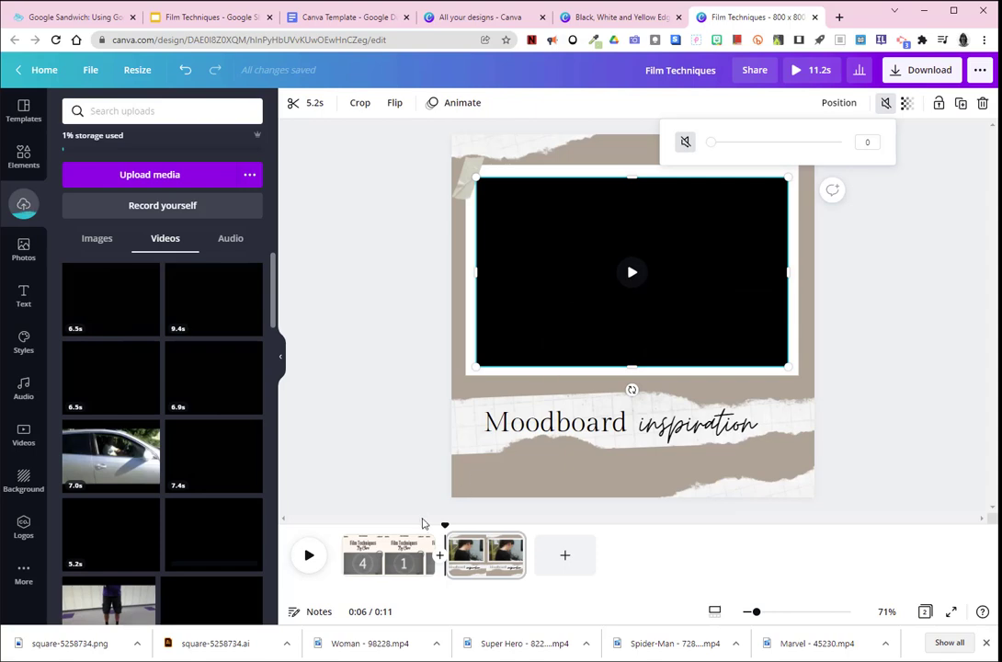
click(309, 557)
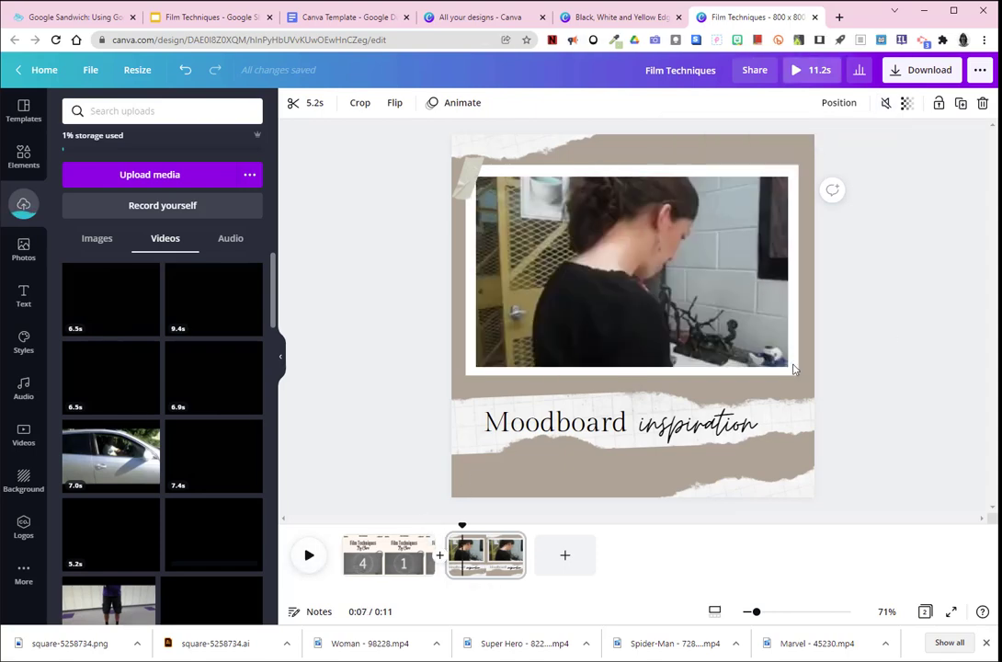
Change the Moodboard title to "Close Up" and delete the word inspiration beside it.
double_click(567, 423)
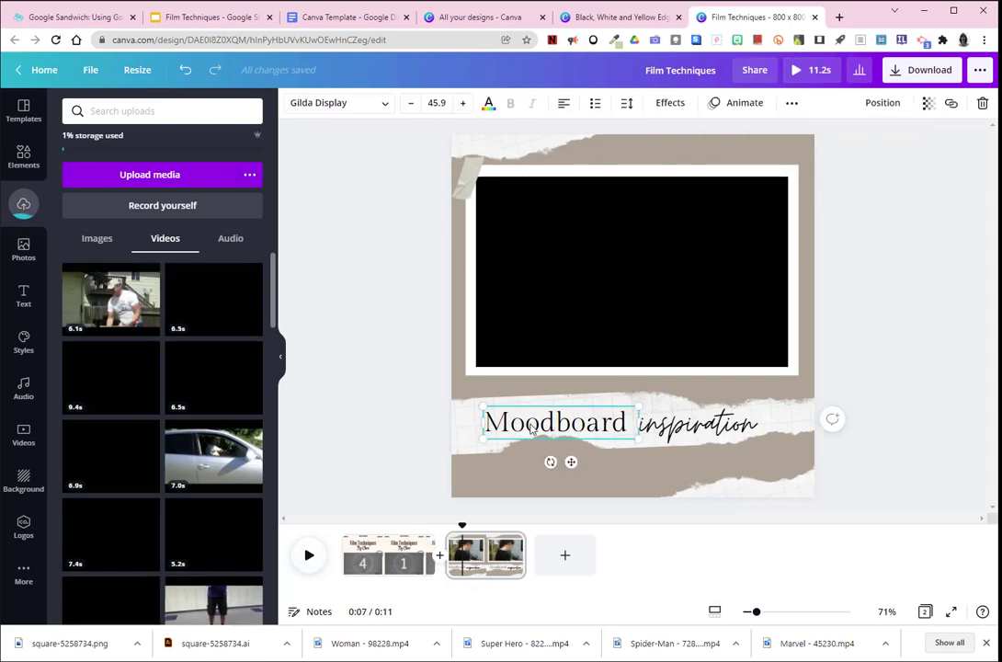
text(Close Up)
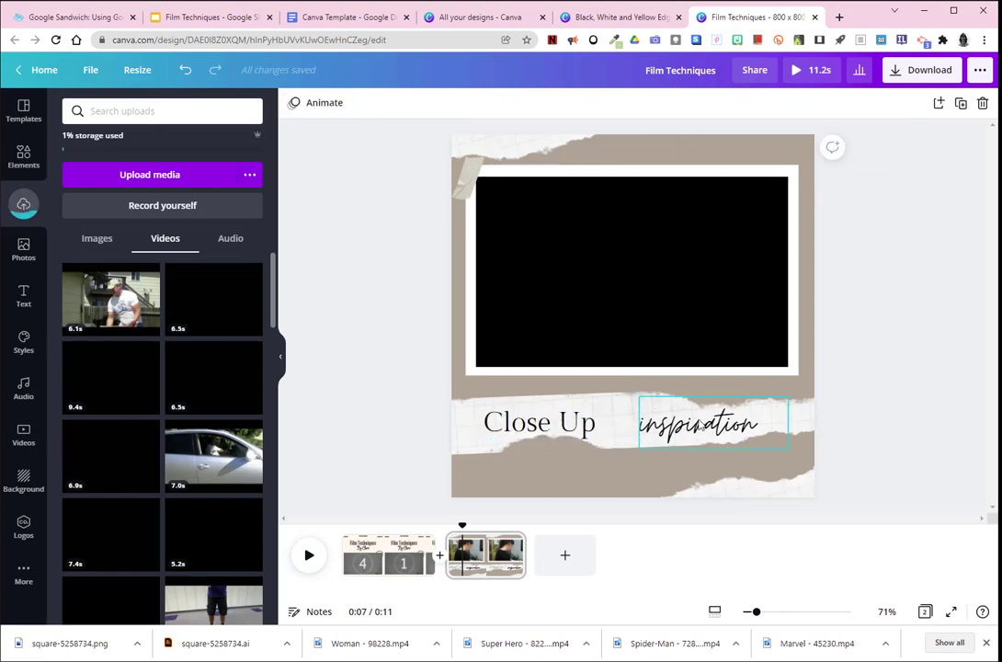
click(712, 425)
key(Delete)
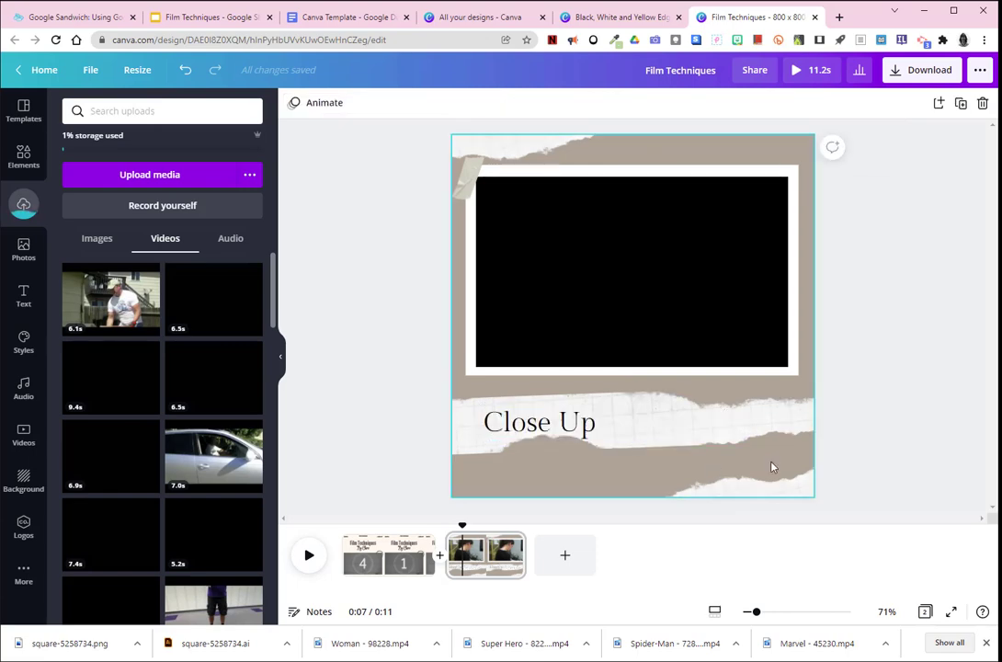
Move the Close Up title toward the middle of the torn paper strip and format it in the Apricots font, centre-aligned.
drag(542, 420, 636, 418)
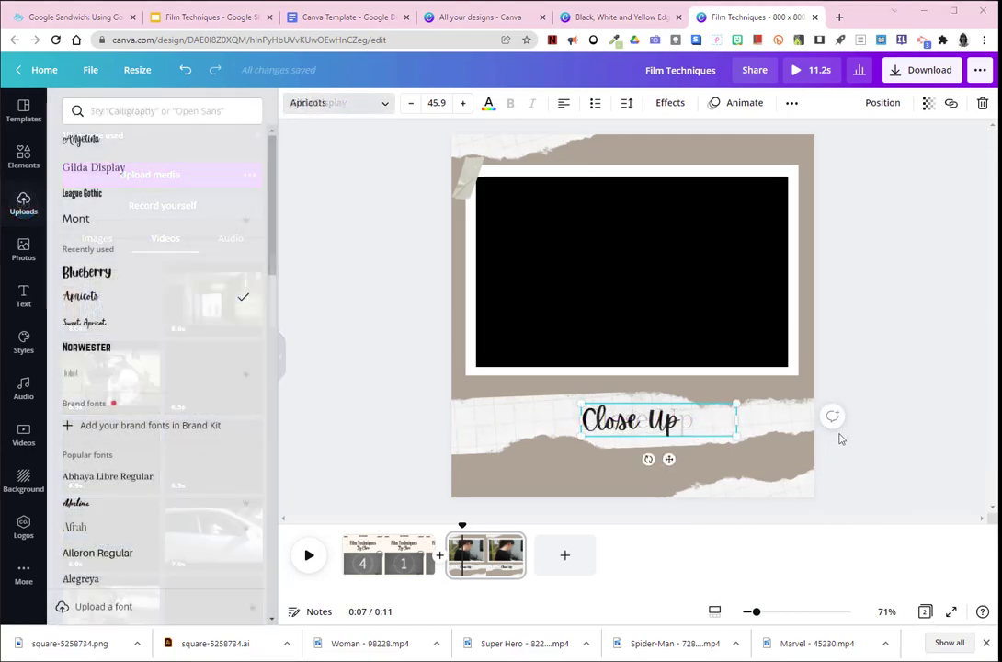
drag(723, 426, 585, 427)
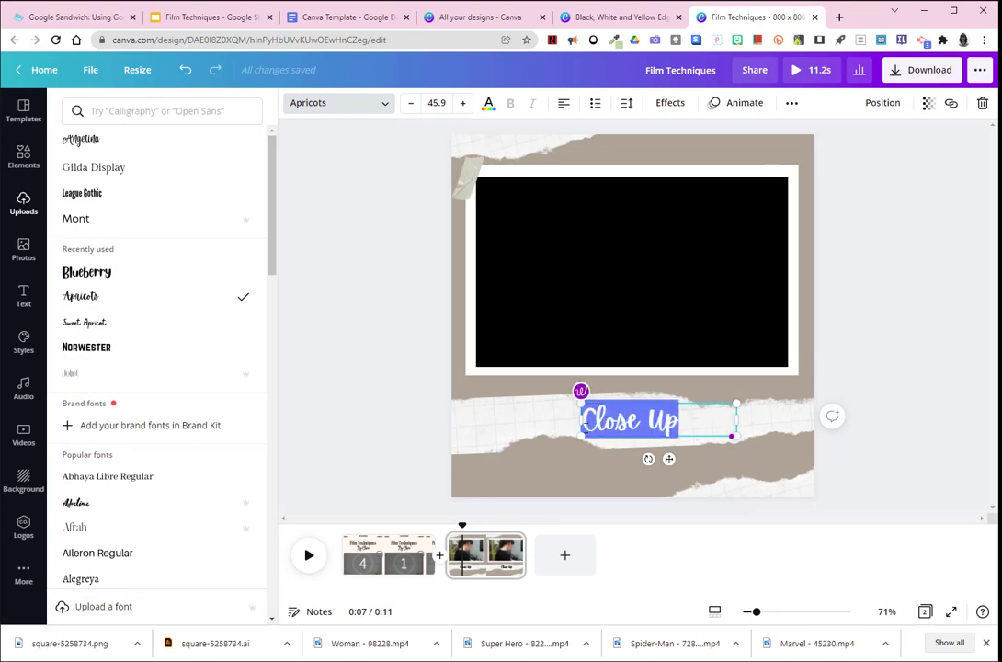
click(564, 103)
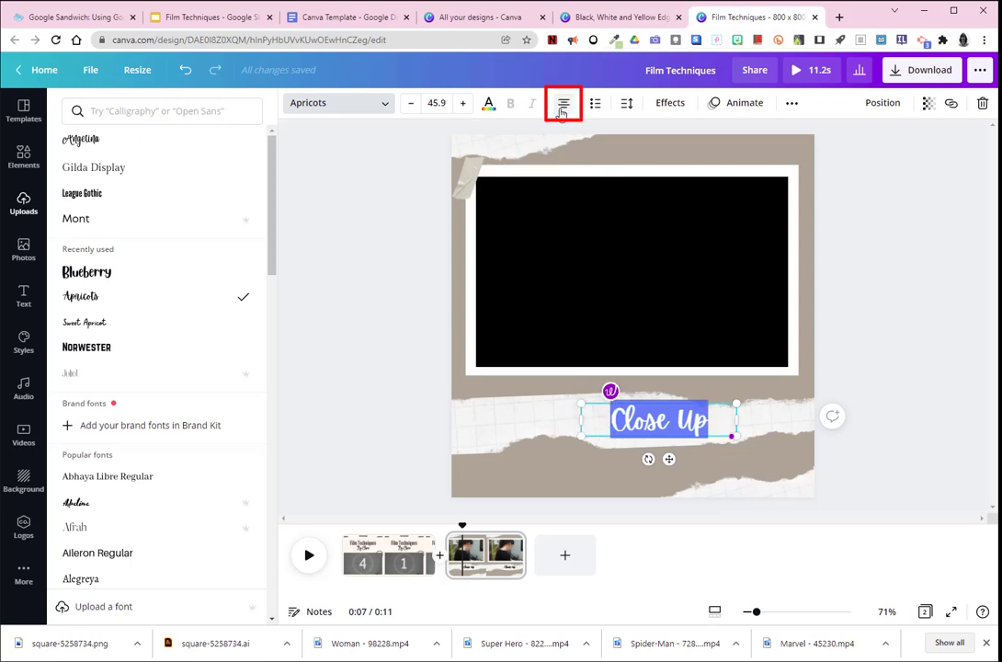
click(563, 105)
click(564, 105)
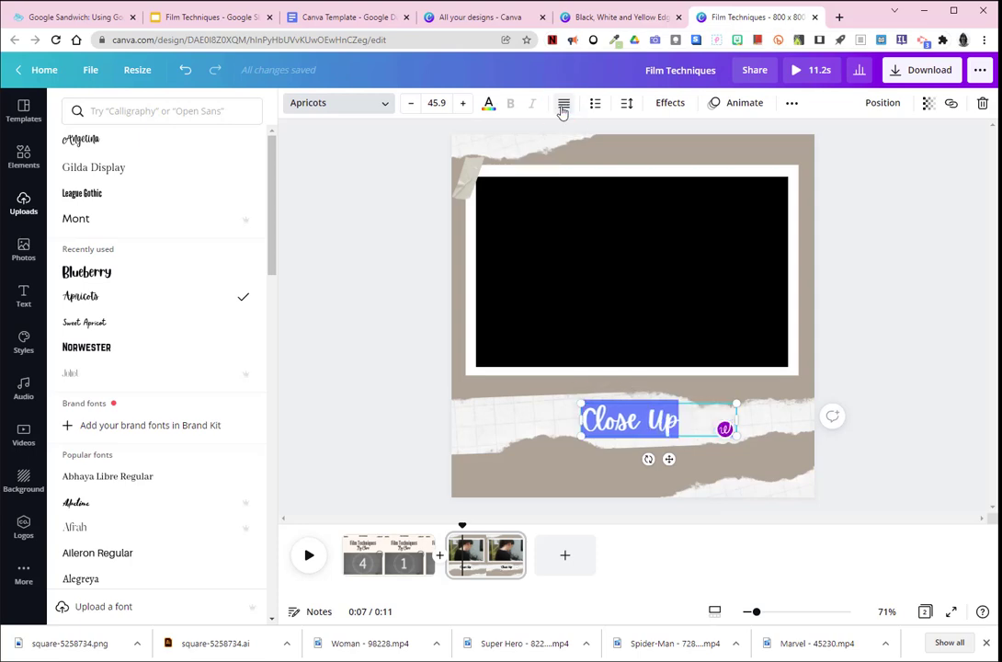
click(564, 105)
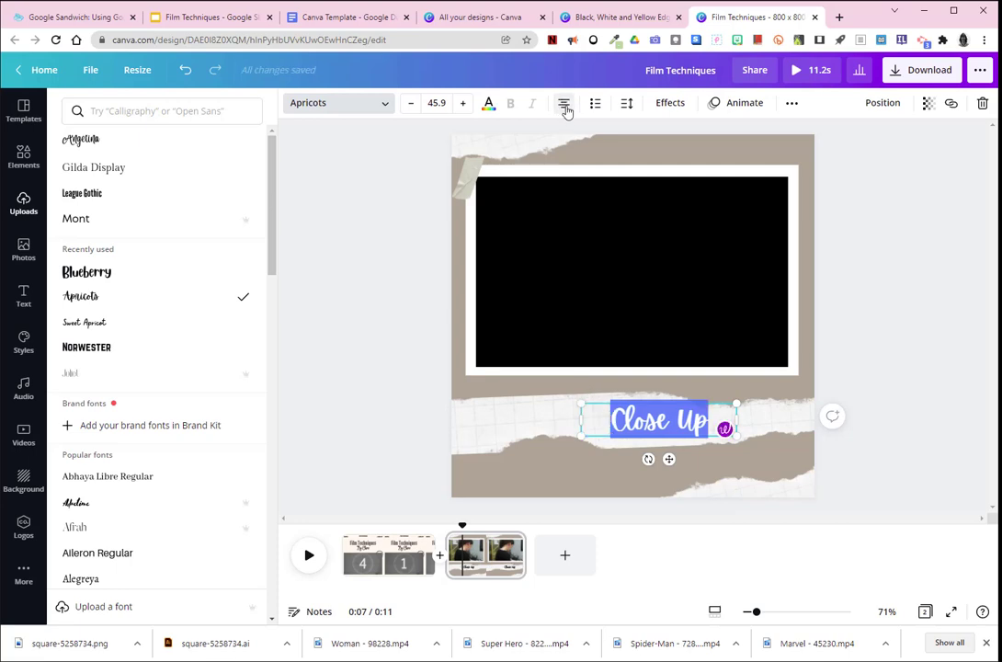
Increase the Close Up title's font size to 47.9 and centre it horizontally on the page.
click(463, 103)
click(462, 103)
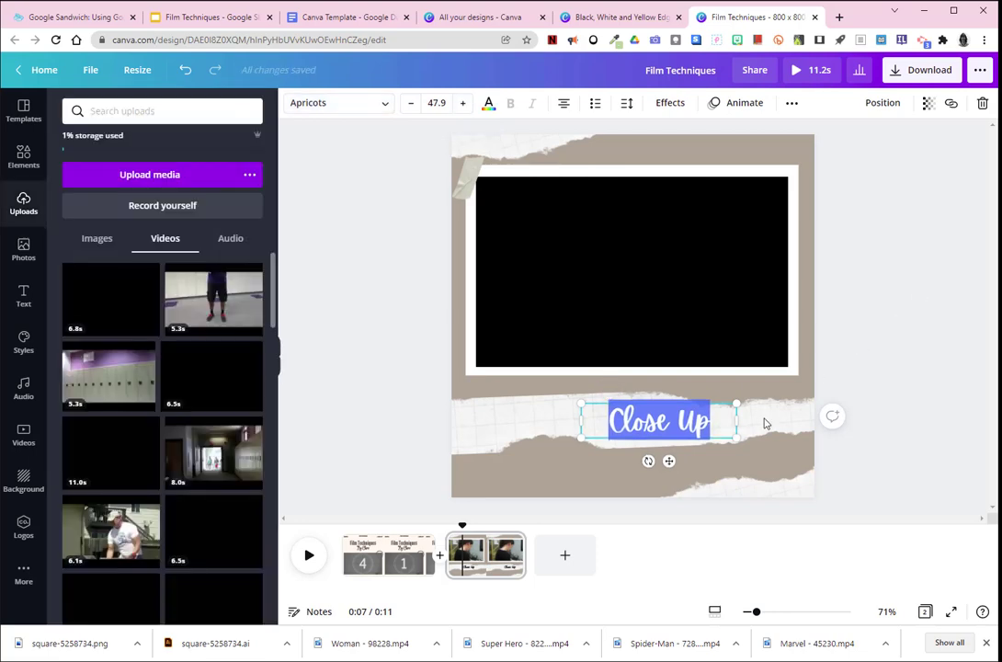
drag(667, 427, 637, 428)
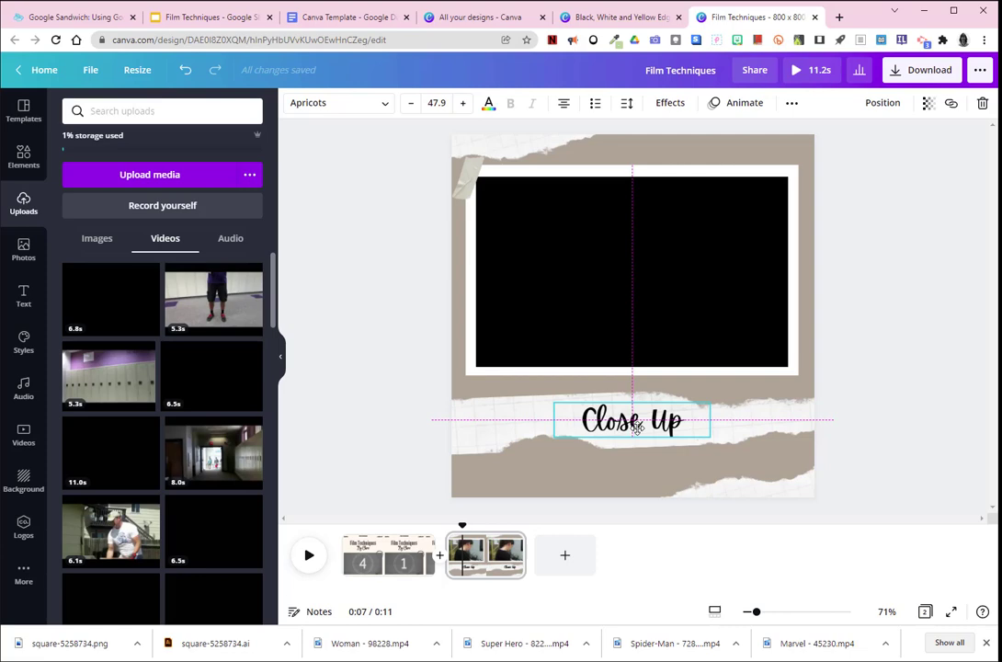
drag(636, 428, 635, 429)
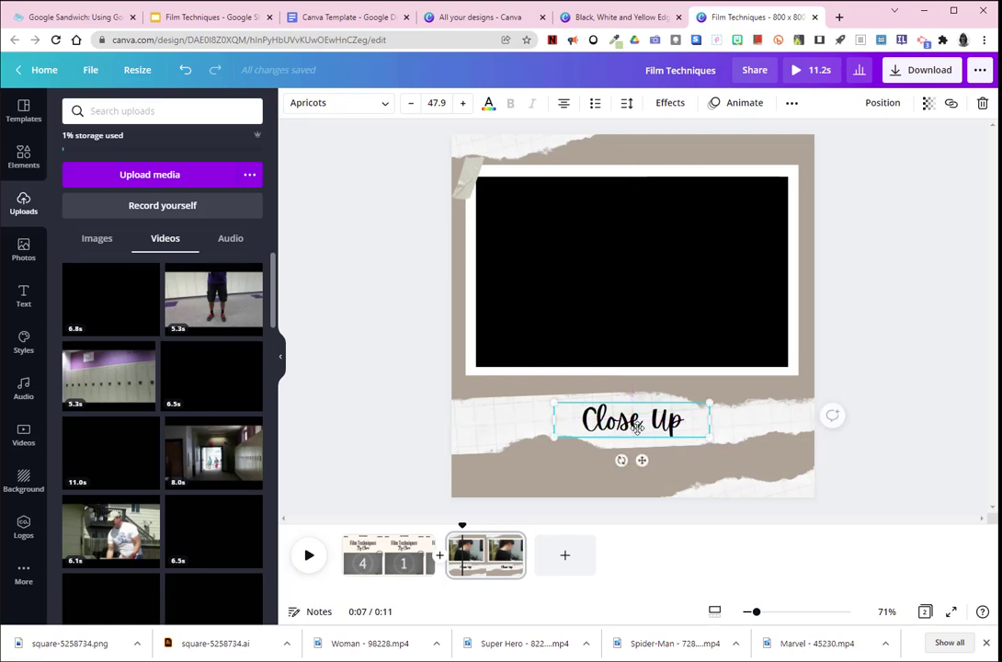
click(968, 378)
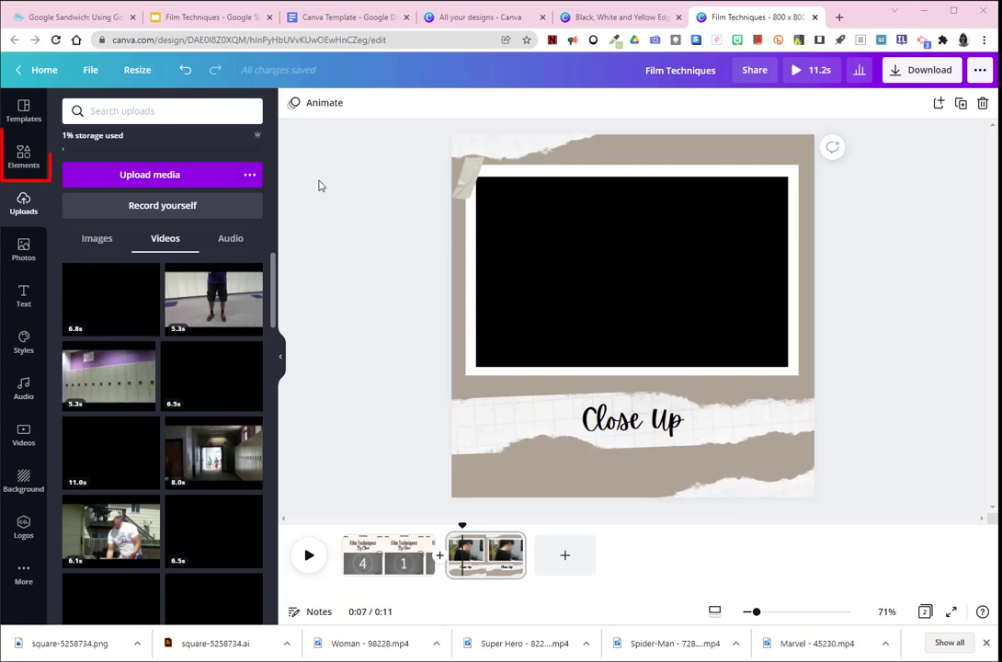
Search the graphics for "film" and add the red and yellow theatre masks, reduced in size, at the page's upper-left corner.
click(24, 157)
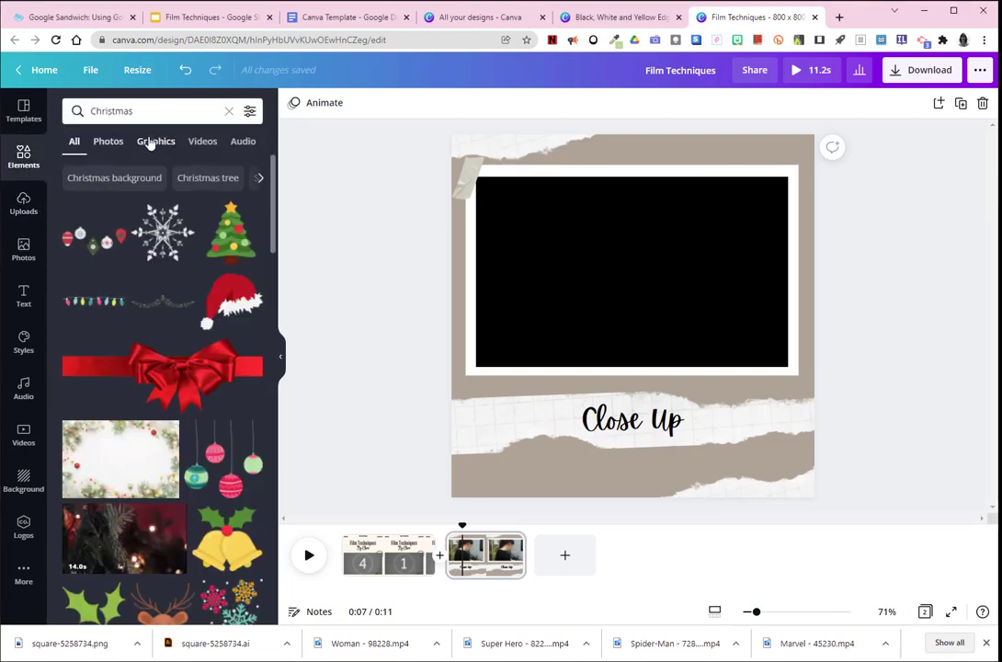
click(158, 143)
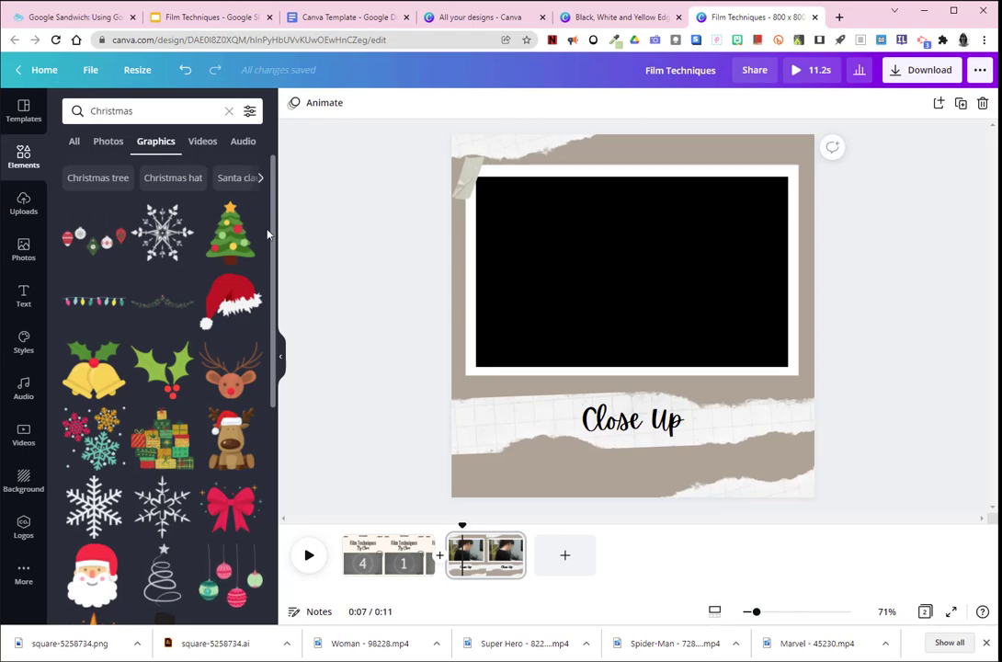
double_click(109, 110)
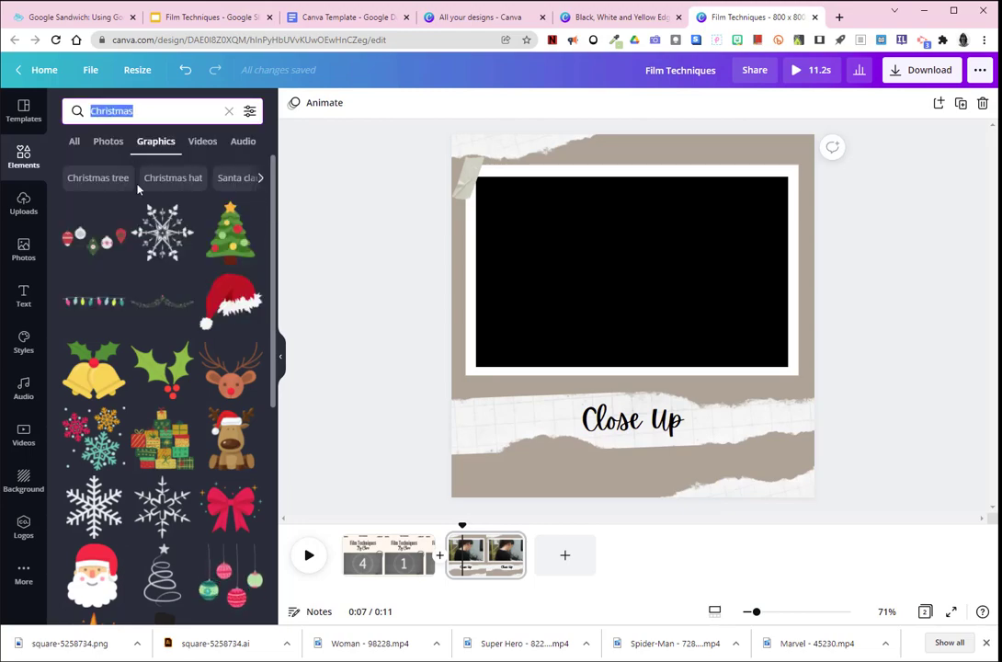
text(film)
key(Return)
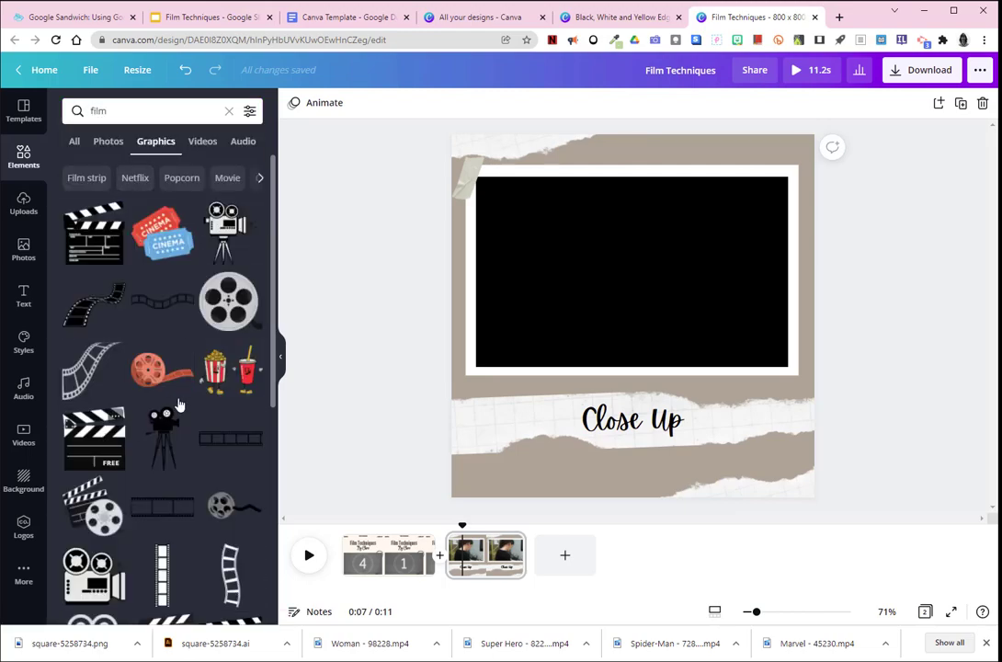
scroll(148, 359, down, 5)
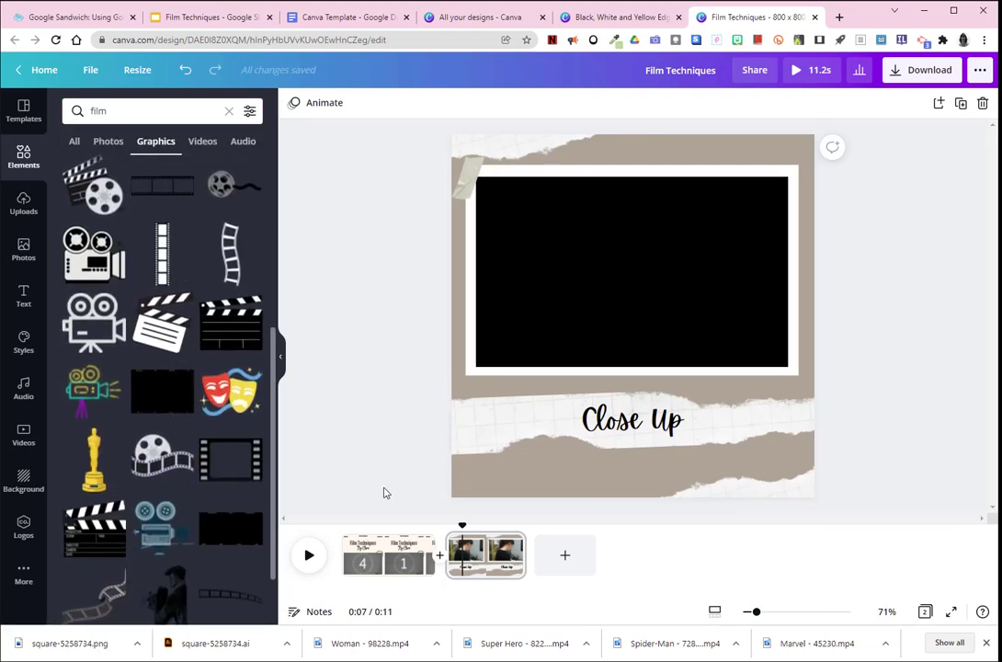
click(220, 393)
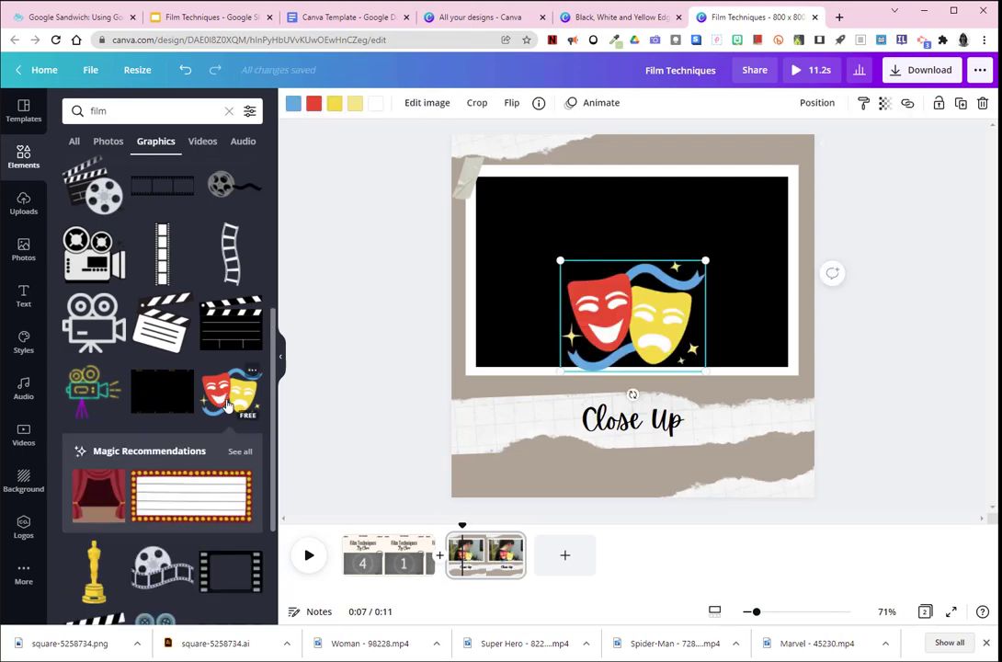
drag(631, 313, 534, 190)
drag(604, 241, 545, 199)
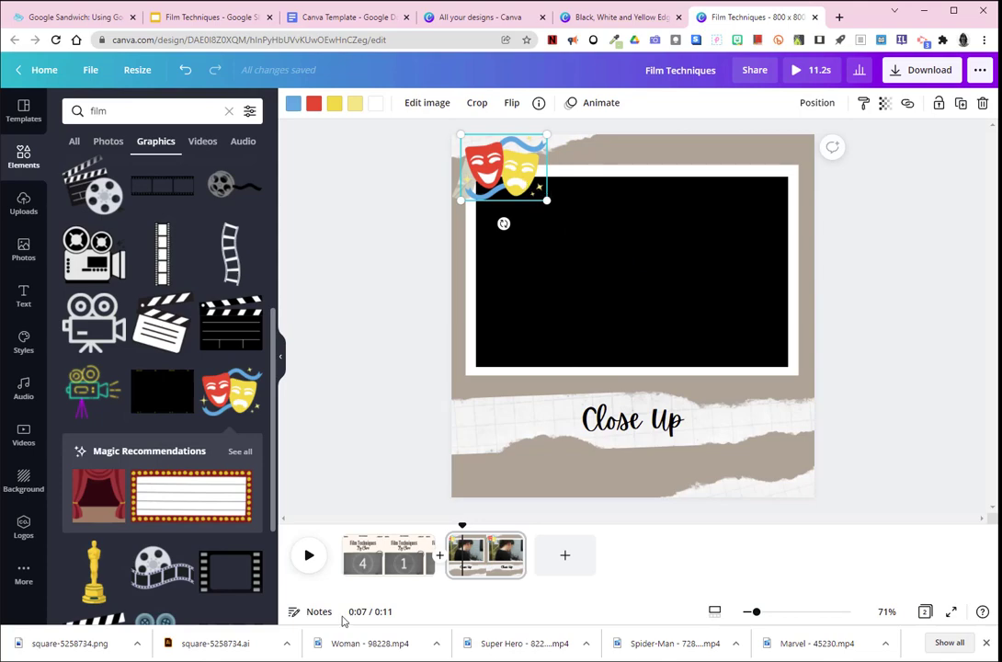
Play the Close Up page to check the clip and trim a little off its start in the timeline.
click(309, 555)
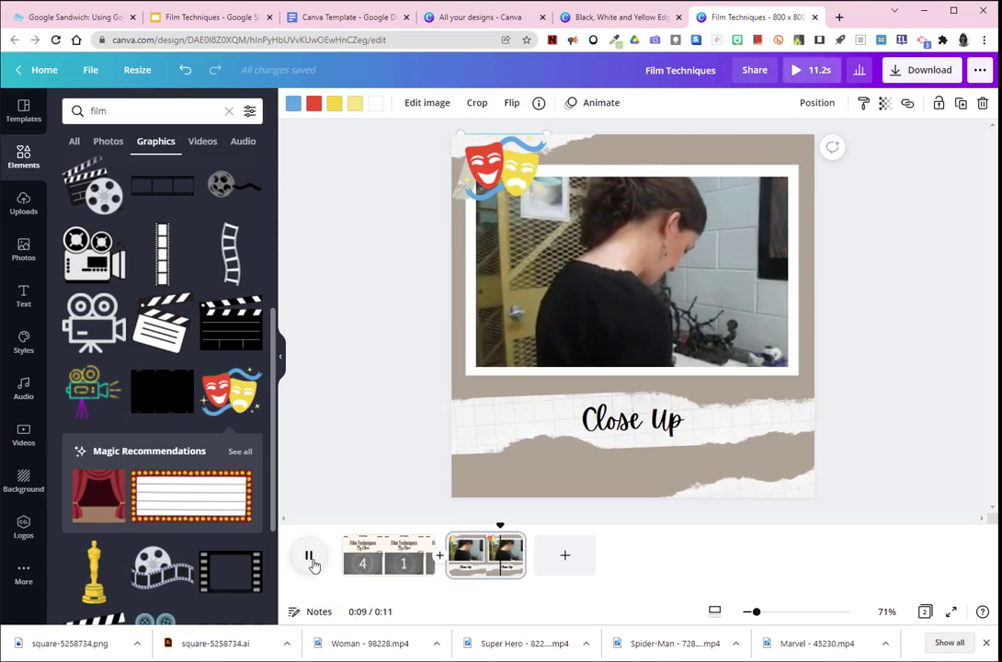
click(310, 559)
drag(453, 555, 465, 555)
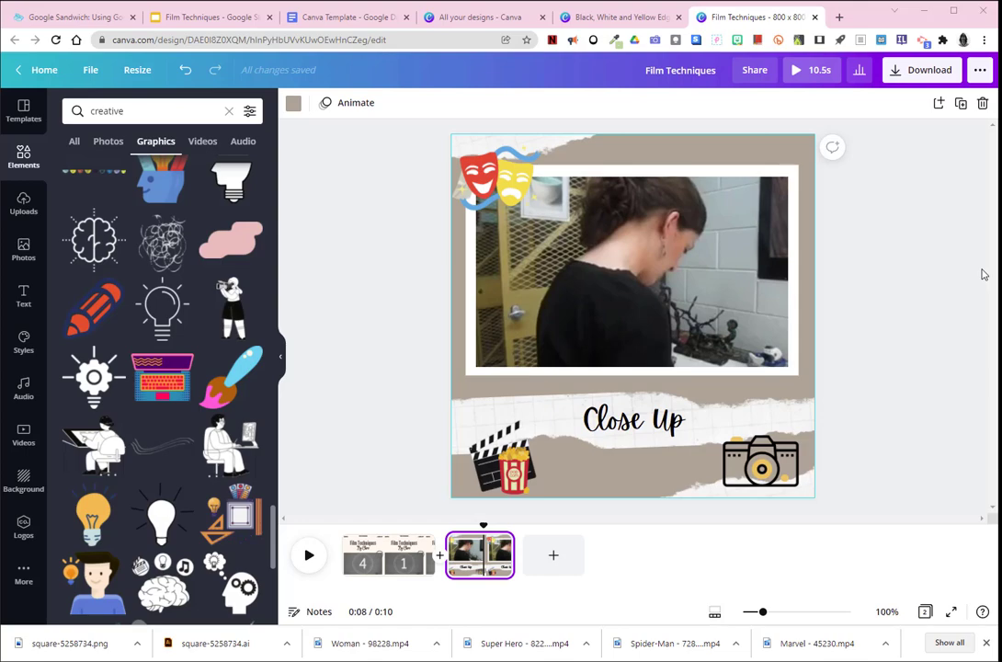
Extend the white frame and the video clip inside it downward, close to the torn paper strip.
click(601, 373)
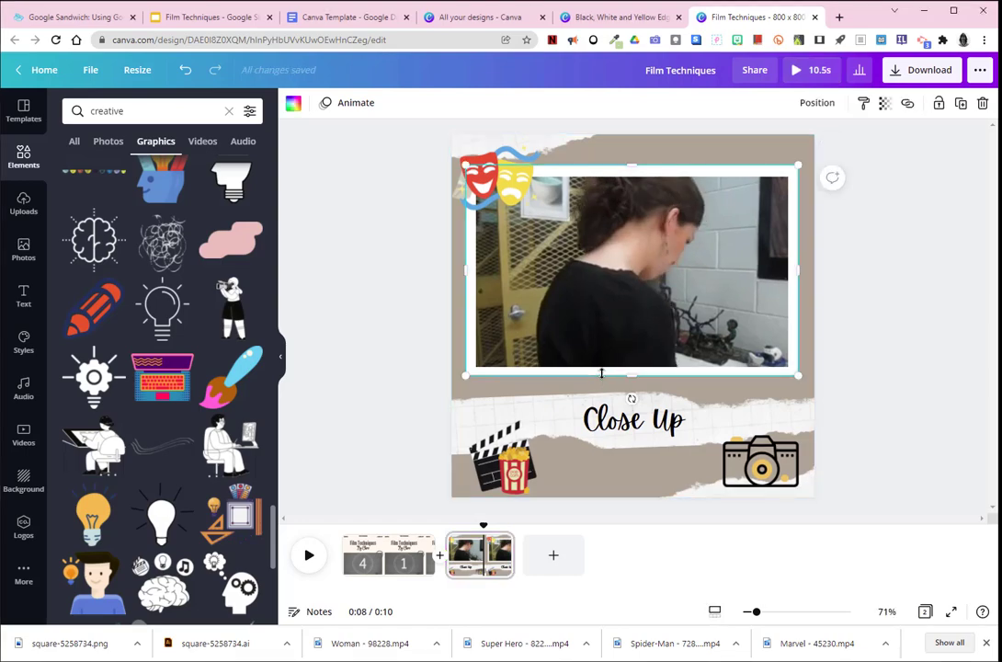
mouse_move(632, 374)
mouse_down()
mouse_move(630, 390)
mouse_move(634, 381)
mouse_up()
click(647, 337)
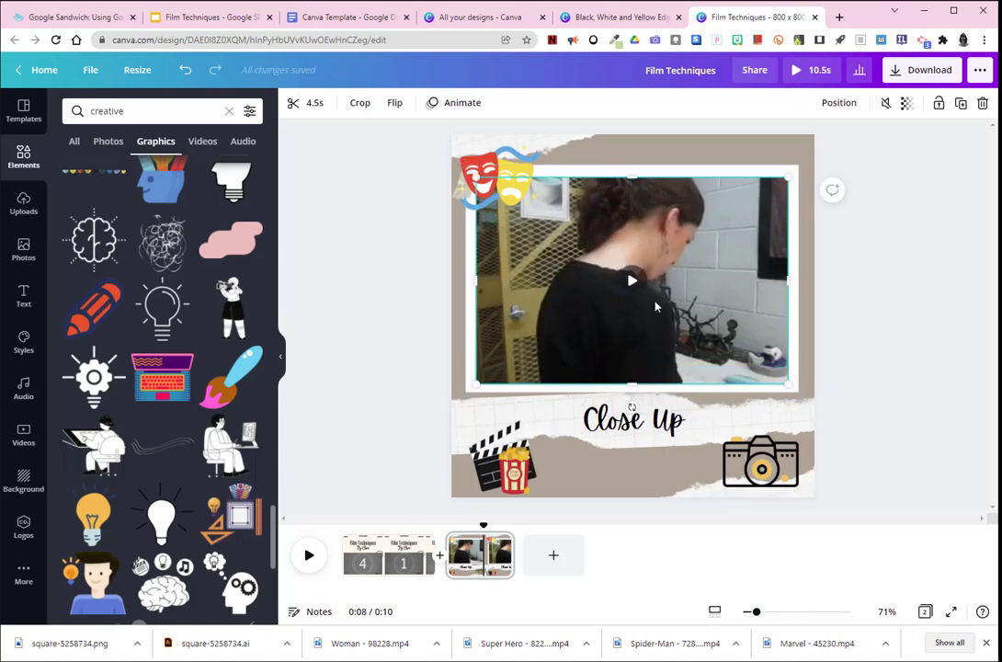
Move the Close Up title and the torn paper strip down so they sit clear of the enlarged frame.
click(629, 439)
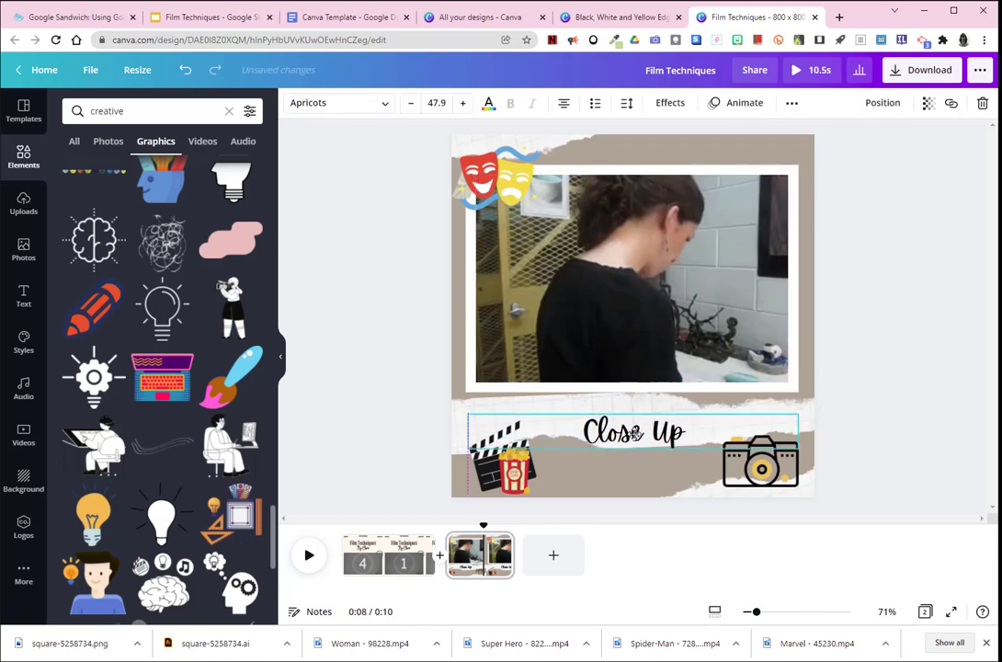
click(616, 408)
drag(616, 420, 614, 419)
click(877, 364)
click(544, 443)
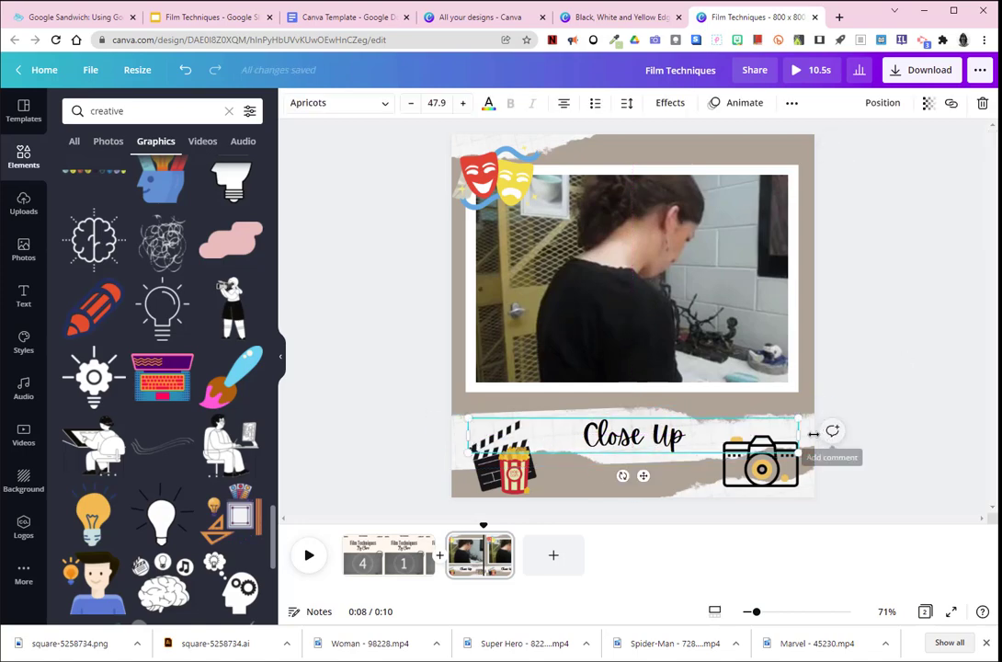
double_click(599, 438)
click(689, 439)
drag(689, 439, 585, 436)
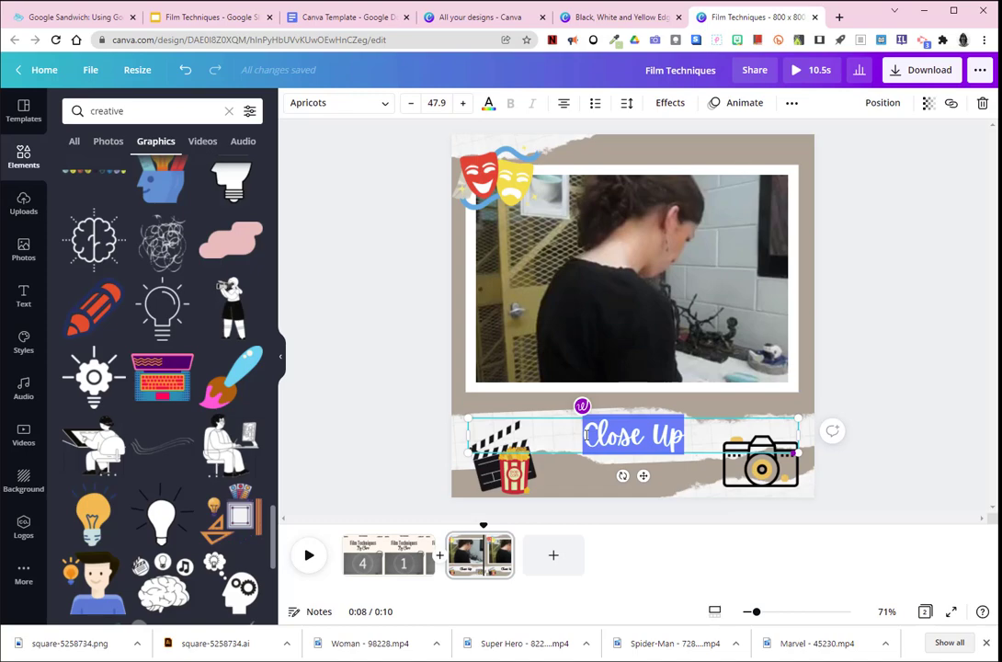
click(862, 354)
Move the clapperboard with popcorn and the camera graphic up to overlap the lower corners of the video frame.
click(496, 469)
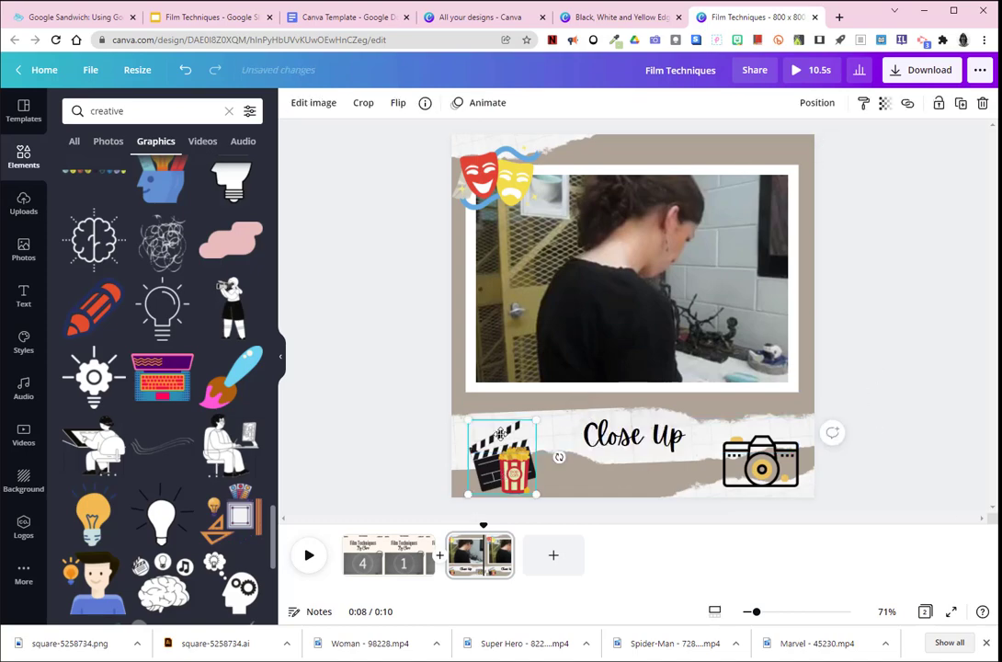
drag(496, 468, 493, 391)
drag(762, 469, 769, 392)
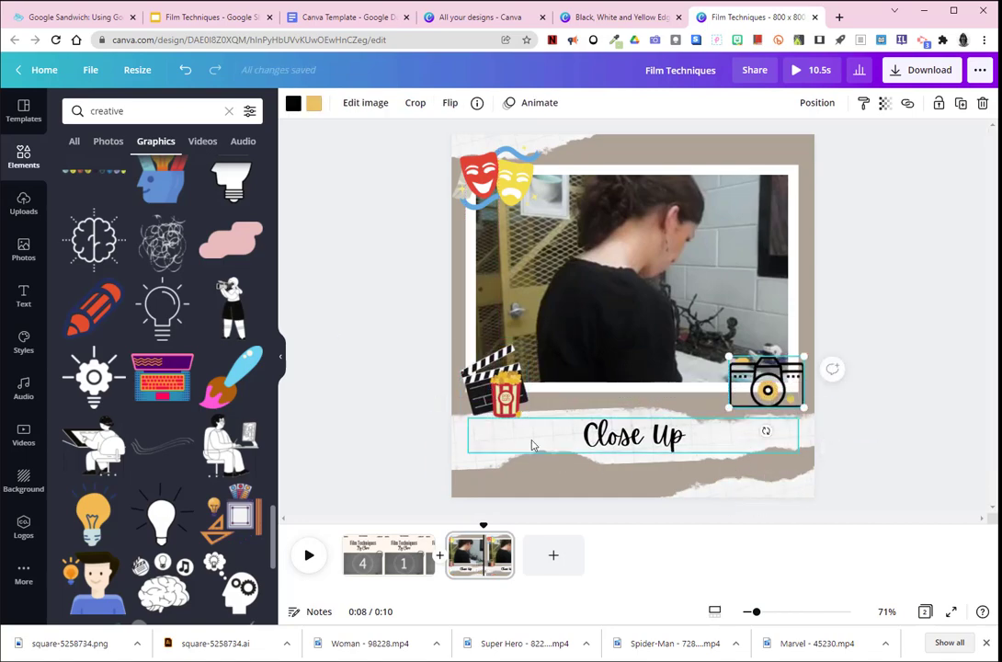
Lower the torn paper strip with its Close Up title and delete the torn paper scrap in the page's lower-right corner.
mouse_move(533, 440)
mouse_down()
mouse_move(534, 453)
mouse_move(546, 428)
mouse_up()
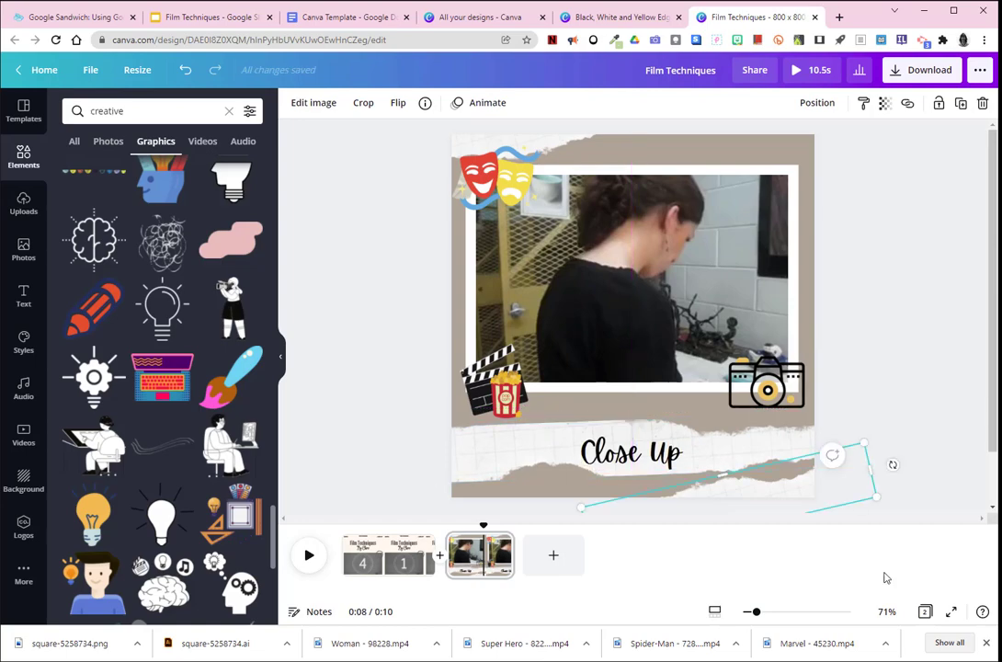
click(890, 462)
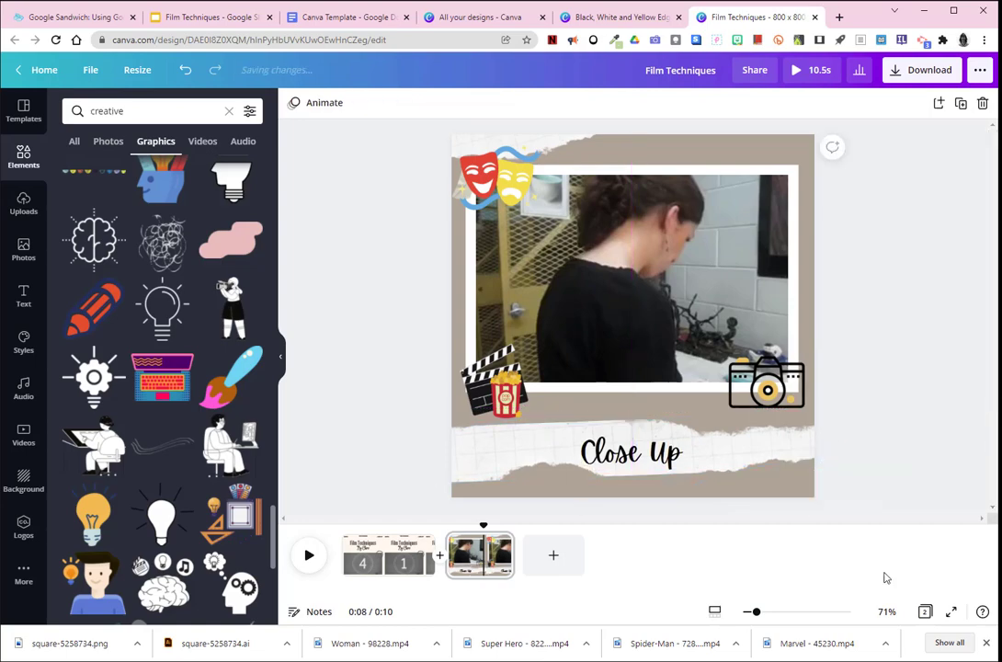
Nudge the theatre masks up and to the right in the page's upper-left corner and delete the small element behind them.
mouse_move(490, 190)
mouse_down()
mouse_move(540, 190)
mouse_move(503, 179)
mouse_up()
click(465, 173)
key(Delete)
click(924, 318)
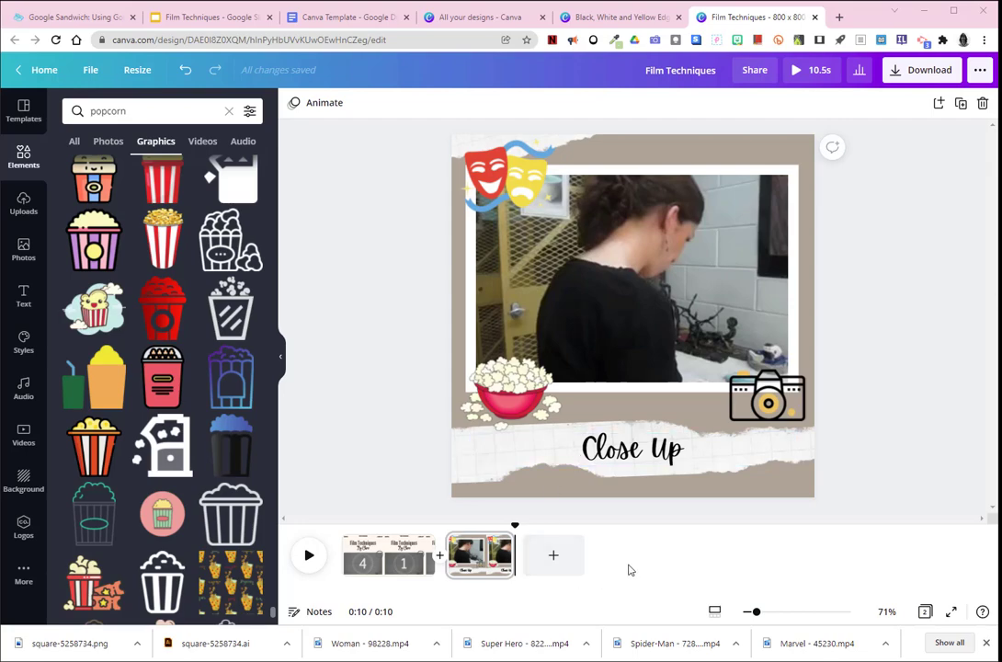
Add a Dissolve transition between the Film Techniques title page and the Close Up page, and play it back.
click(479, 556)
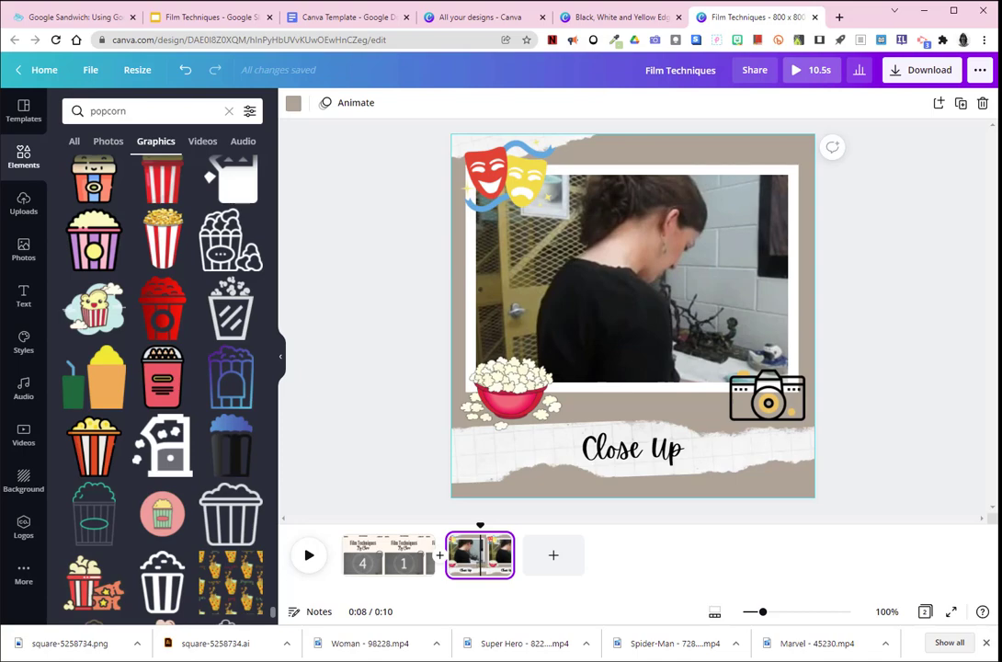
click(421, 546)
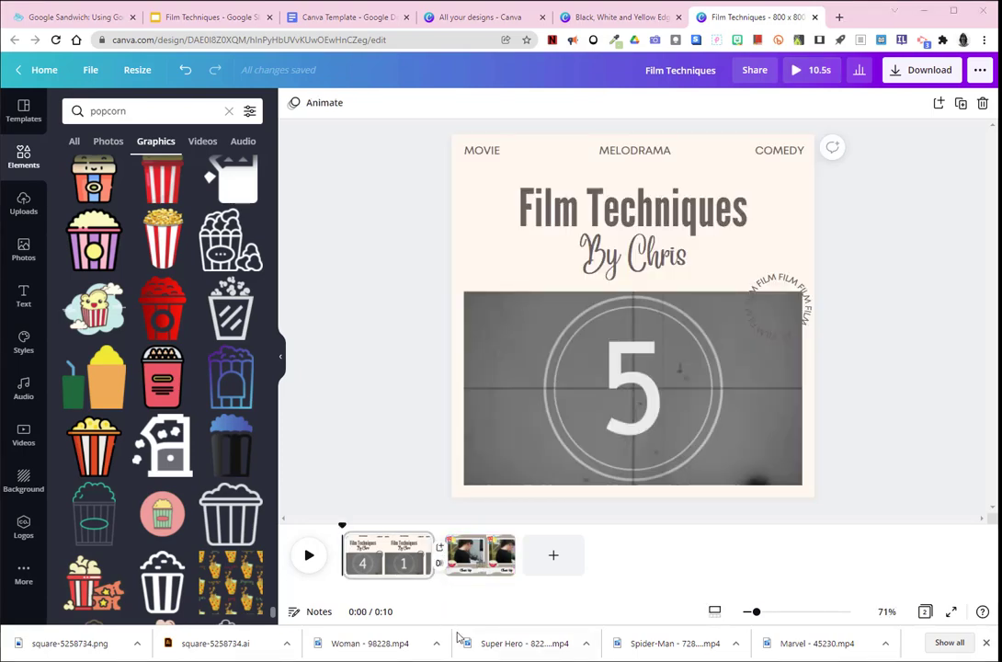
click(439, 552)
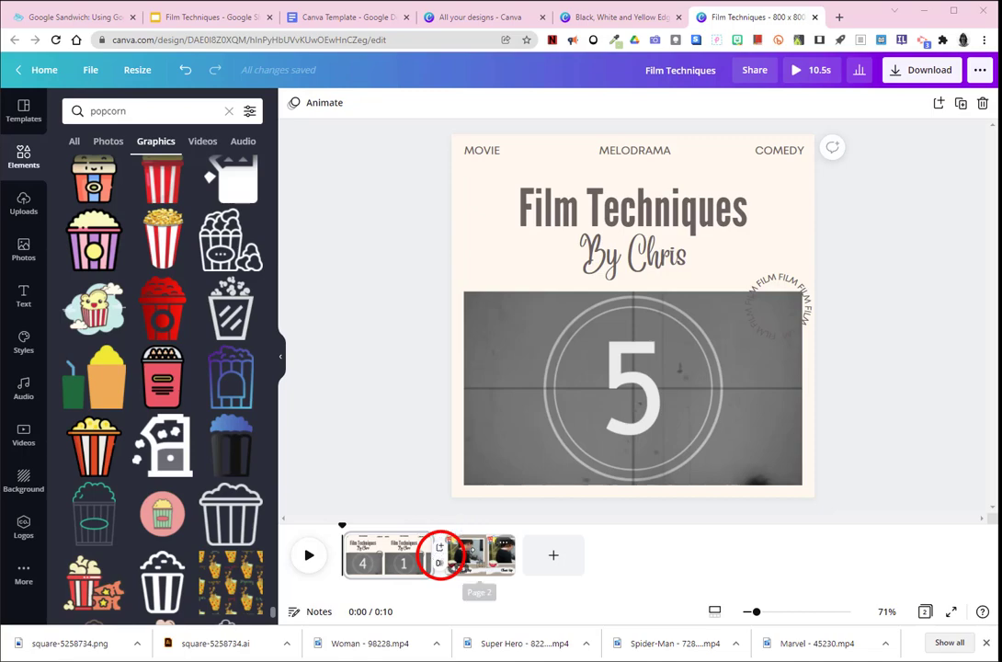
click(439, 563)
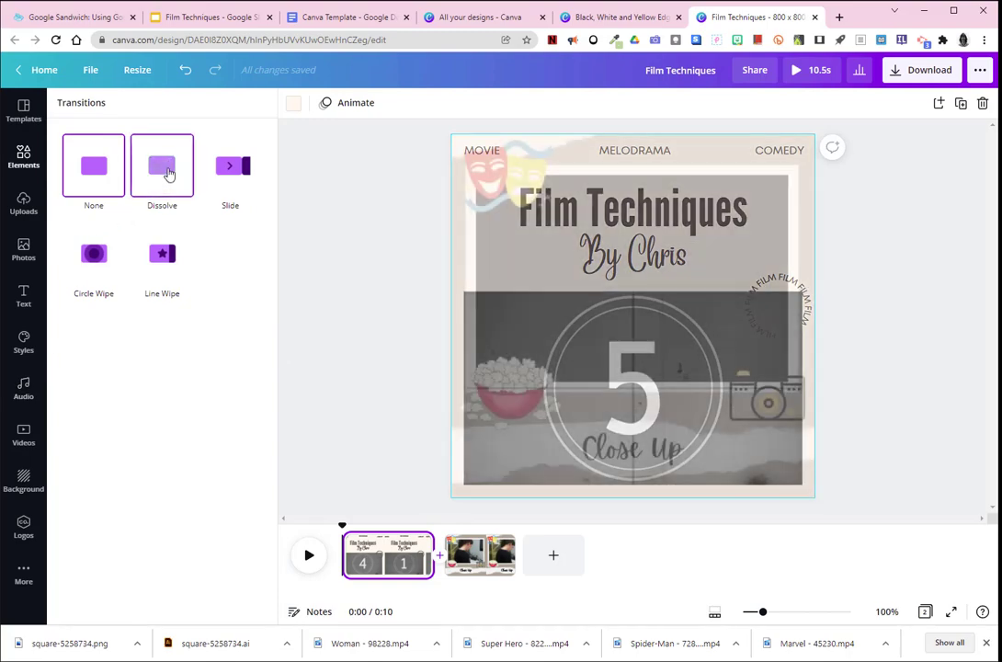
click(168, 173)
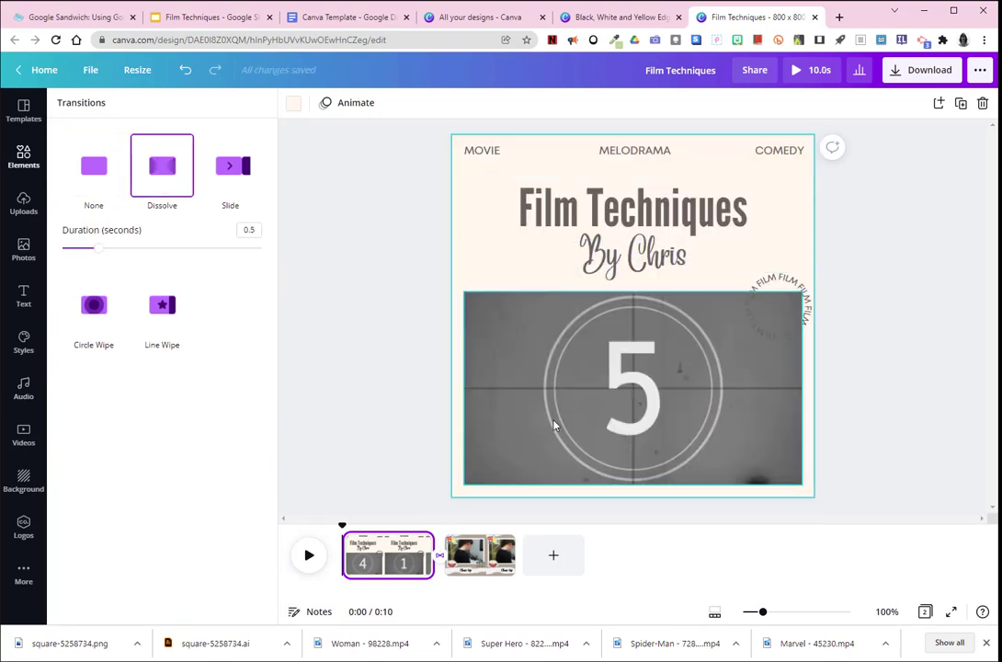
click(309, 555)
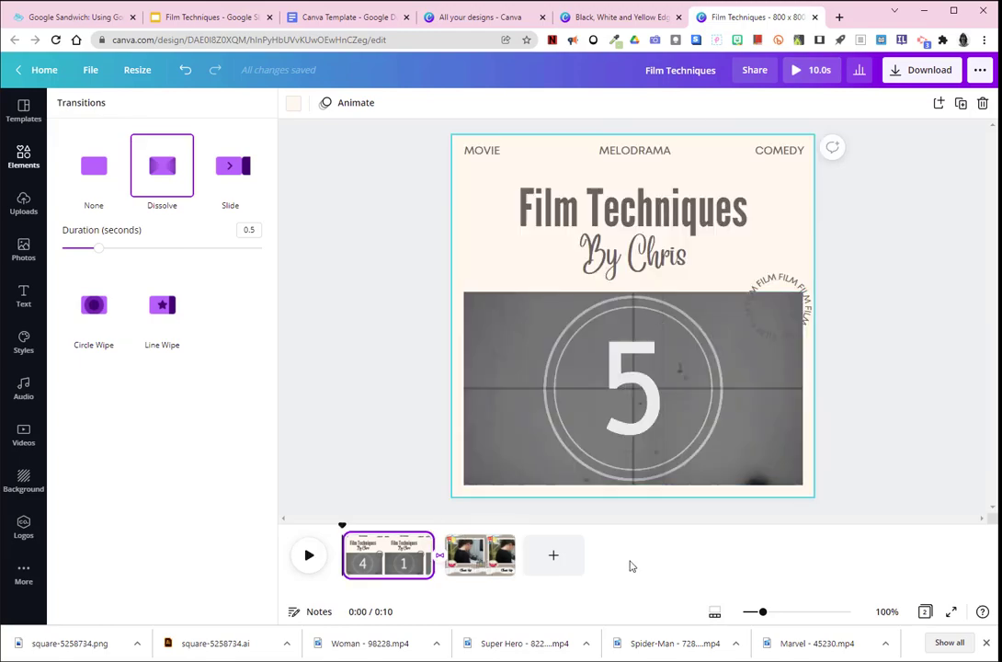
Duplicate the Close Up page and replace the copy's clip with the uploaded 5.3 s video of the man standing by lockers.
click(475, 557)
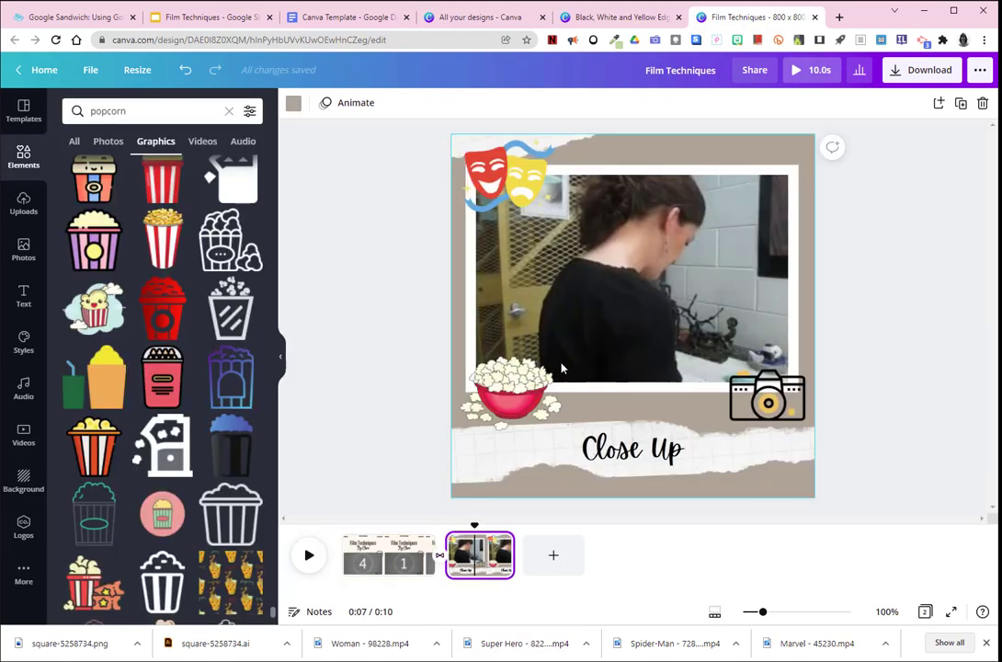
click(959, 105)
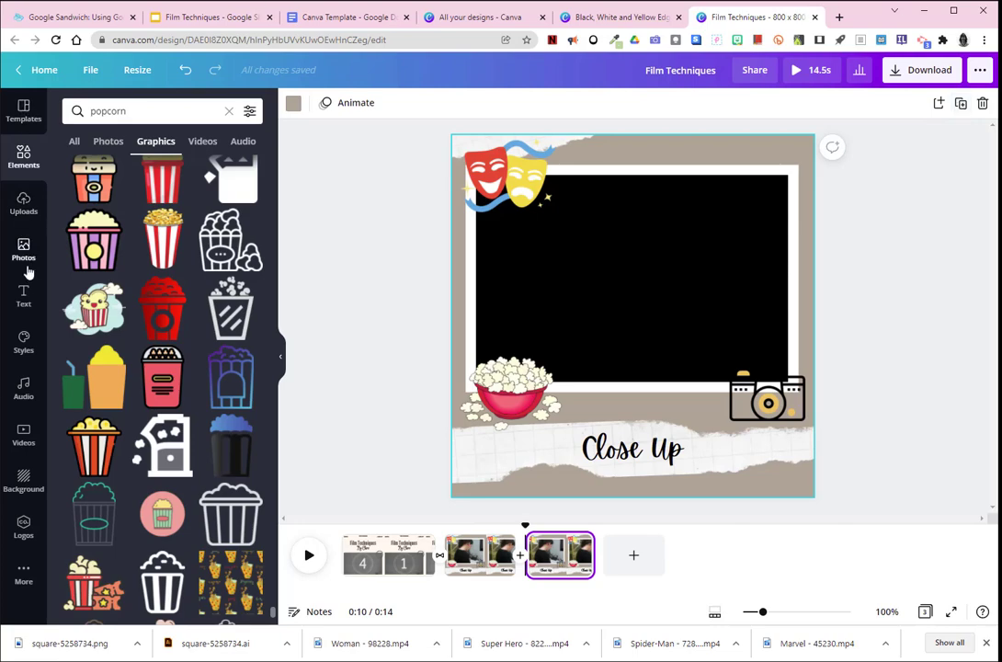
click(23, 204)
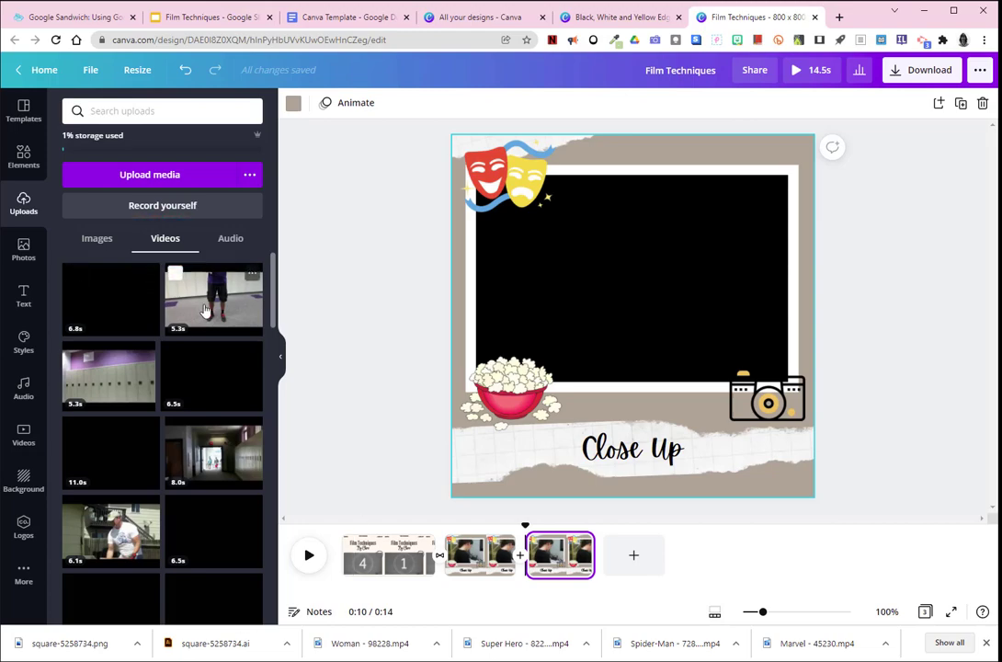
drag(205, 310, 505, 267)
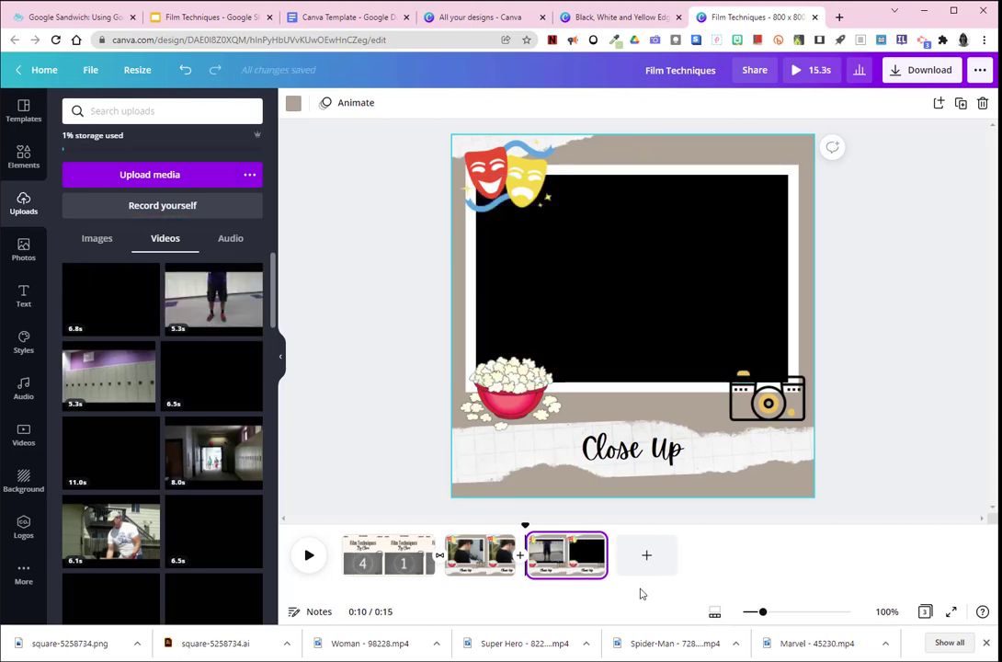
Change the title on the duplicated third page to "Tilt".
click(632, 445)
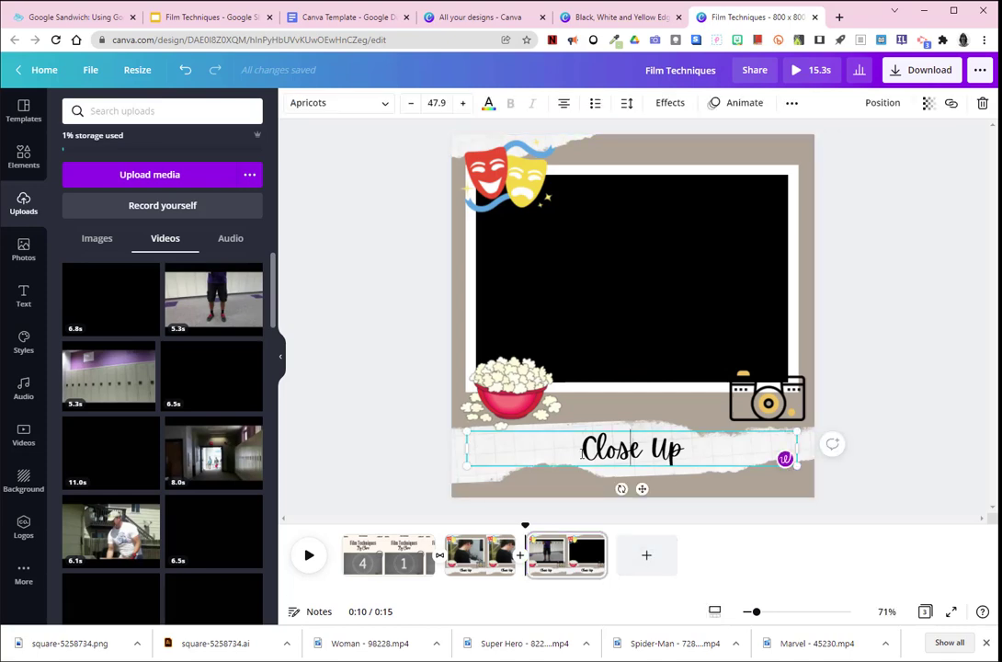
drag(581, 449, 692, 450)
text(Tilt)
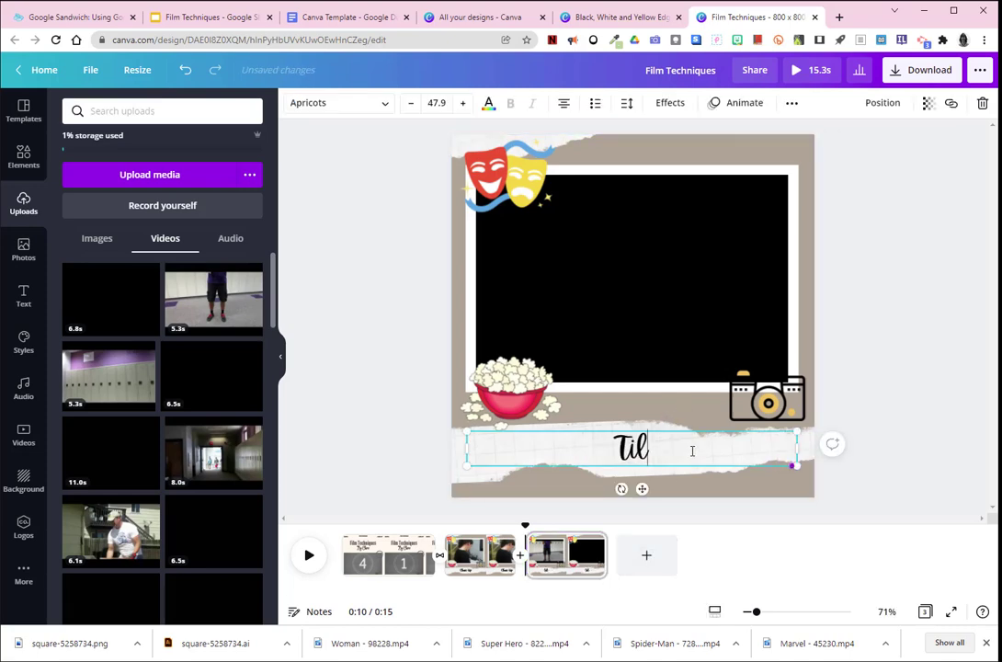
click(870, 342)
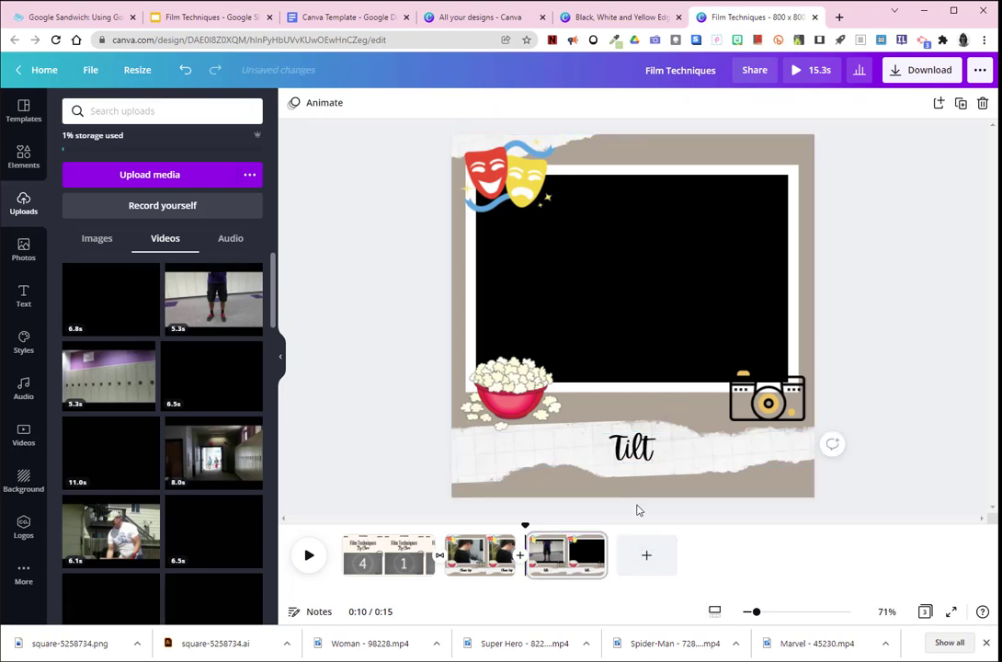
Trim the end of the Tilt page to bring the video to 14.4 s and add a Dissolve transition between Close Up and Tilt.
click(591, 553)
drag(592, 553, 584, 554)
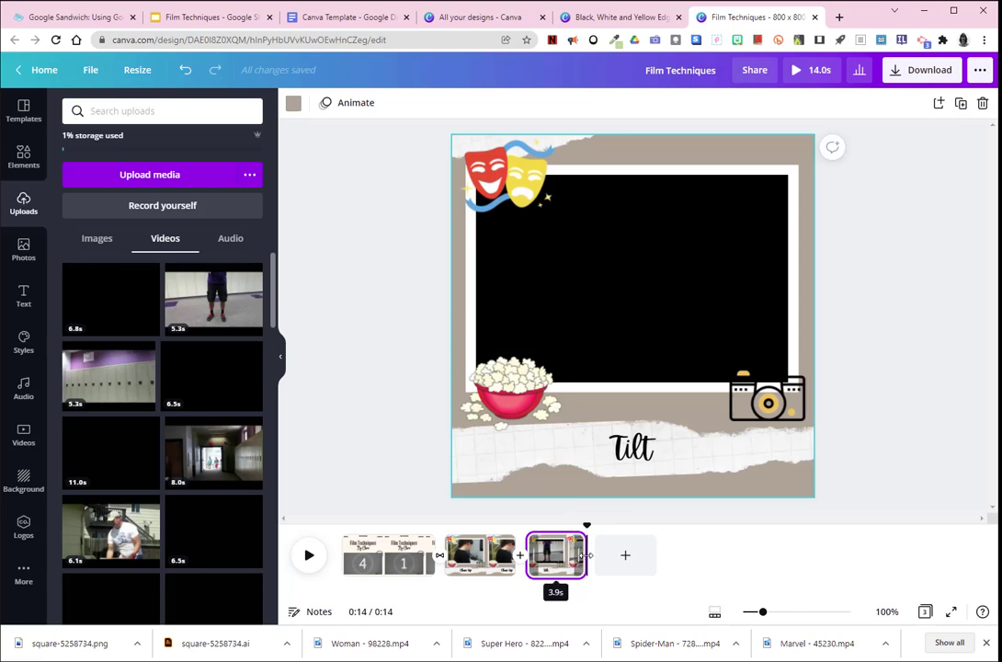
mouse_move(586, 555)
mouse_down()
mouse_move(604, 555)
mouse_move(592, 555)
mouse_up()
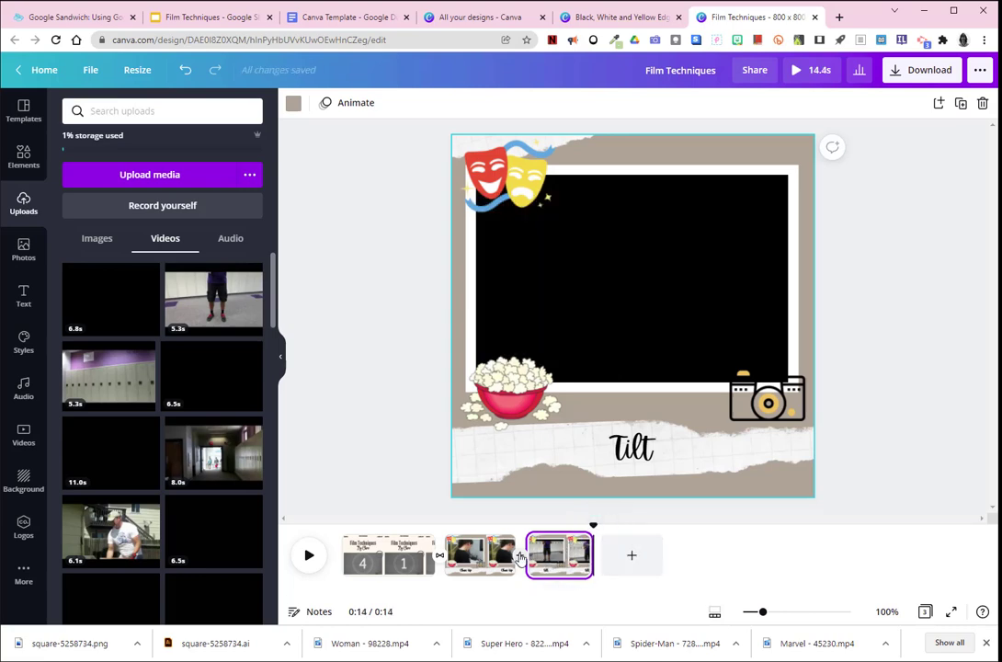
click(520, 556)
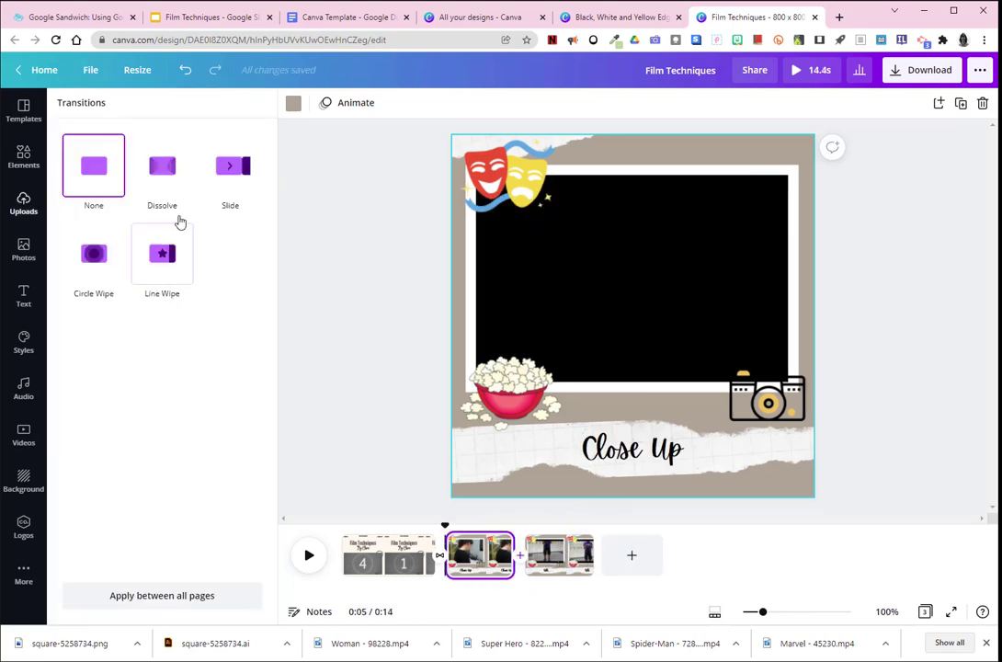
click(158, 167)
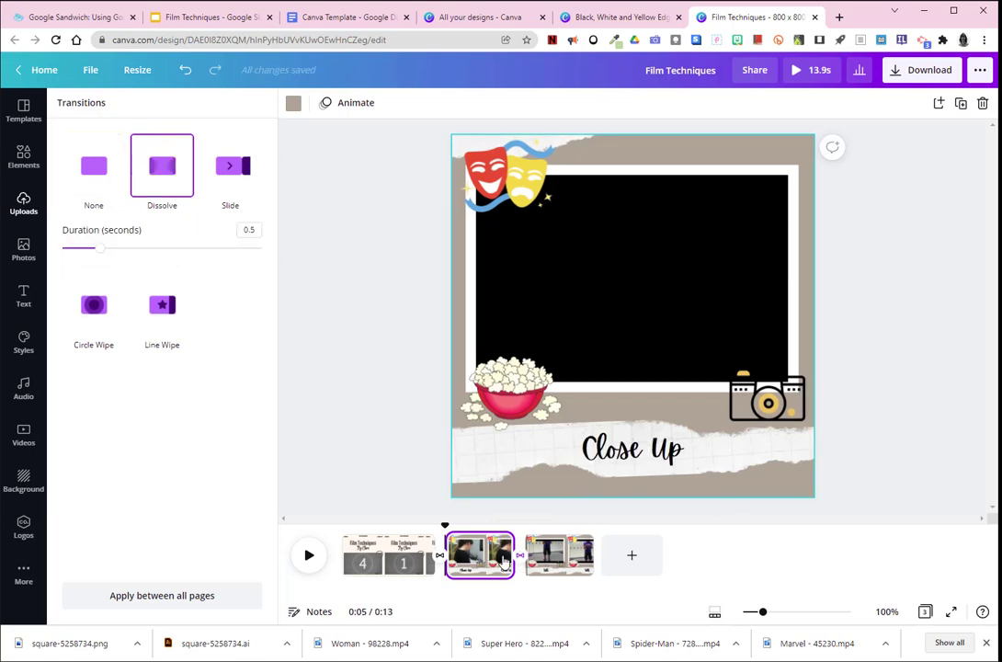
Duplicate the Tilt page and replace the copy's clip with the uploaded 6.1 s backyard video of the man in a white shirt.
click(563, 556)
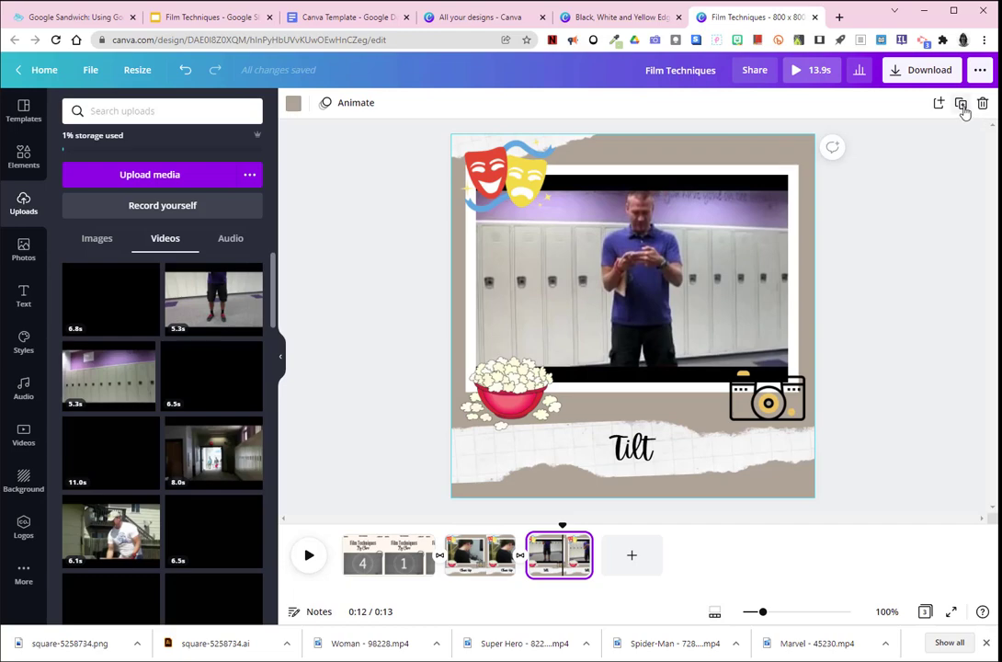
click(960, 103)
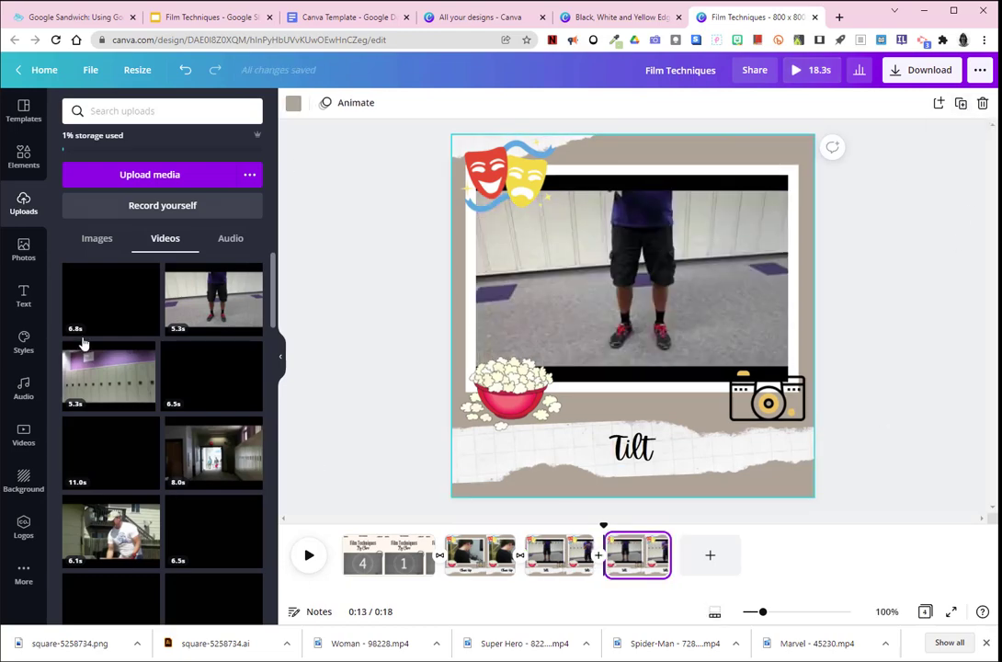
drag(111, 533, 625, 350)
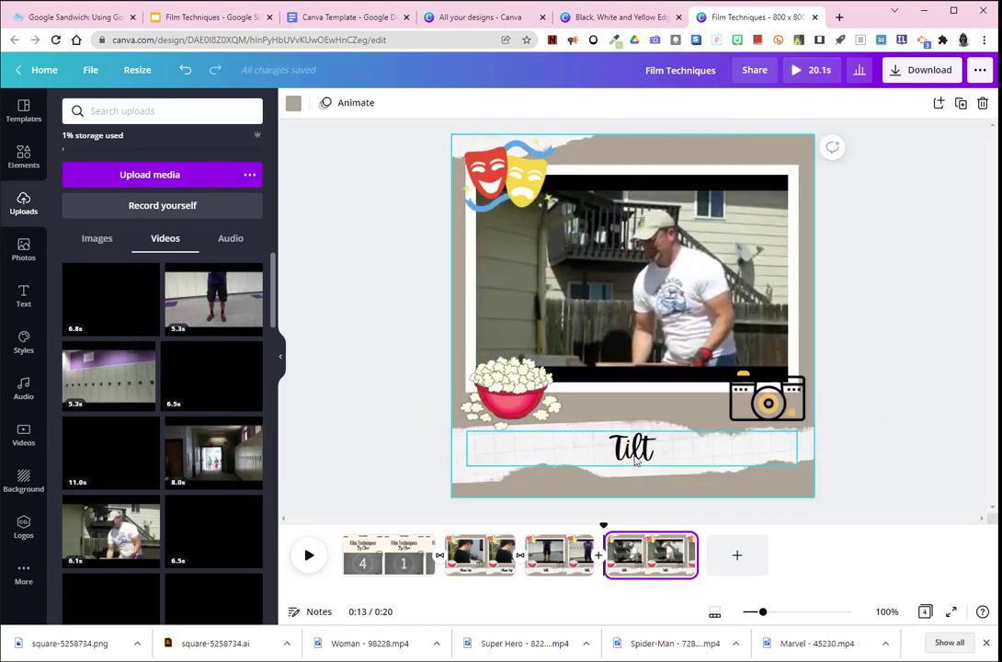
Change the title on the backyard clip's page to "Medium Shot".
click(634, 459)
click(635, 452)
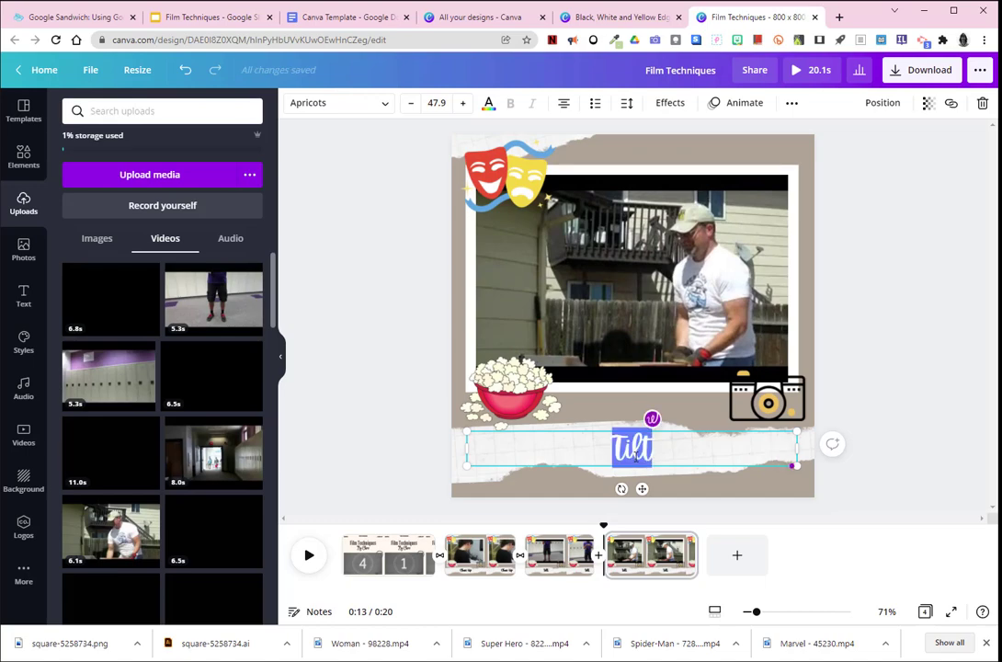
text(Medium Sho)
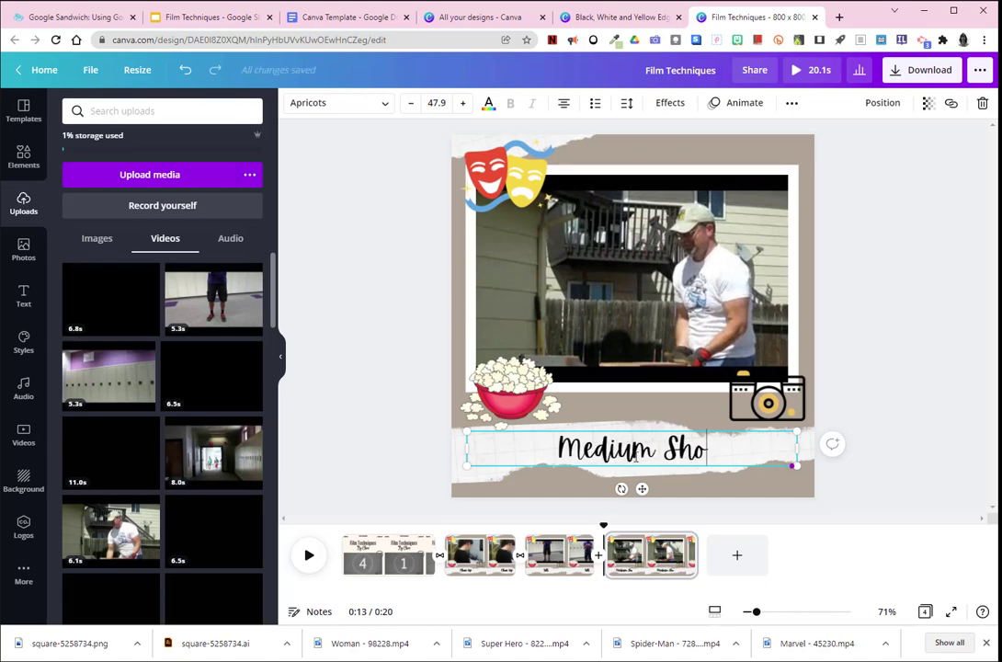
text(t)
click(908, 285)
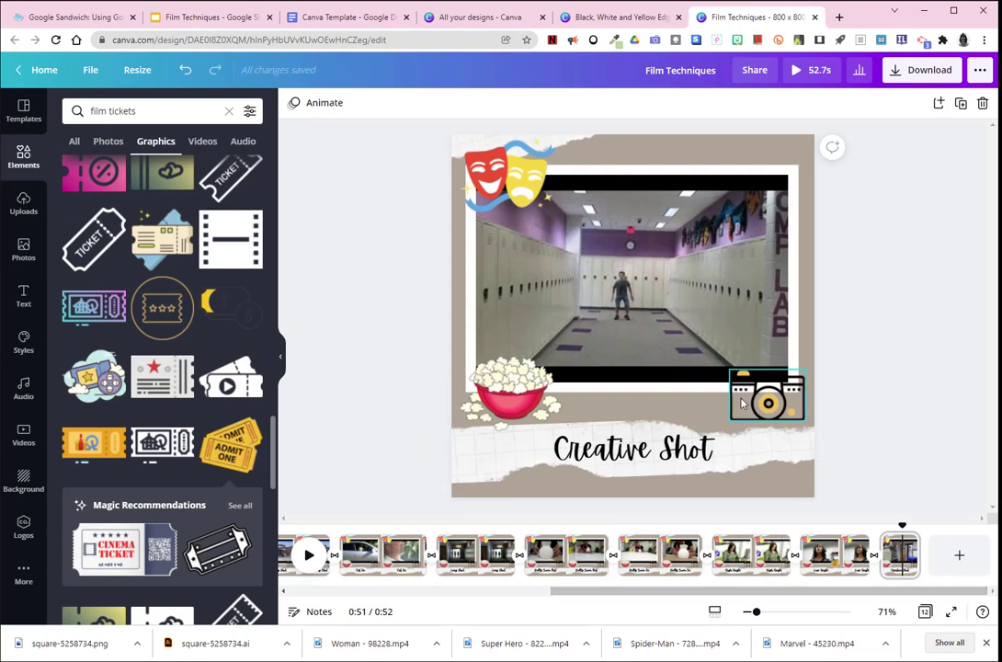
Delete the camera graphic from the Creative Shot page.
click(796, 401)
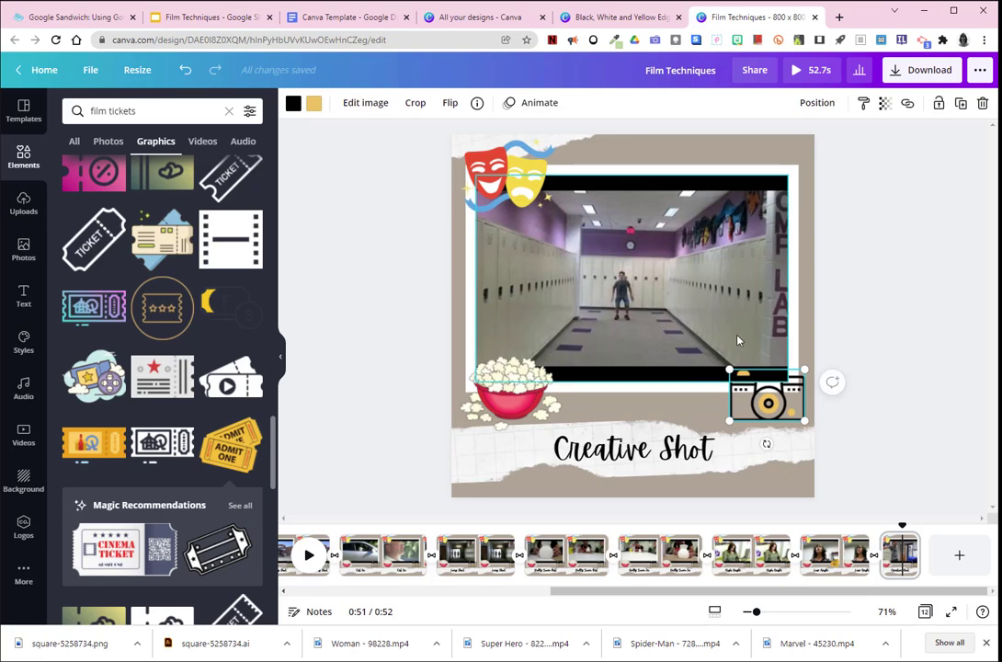
key(Delete)
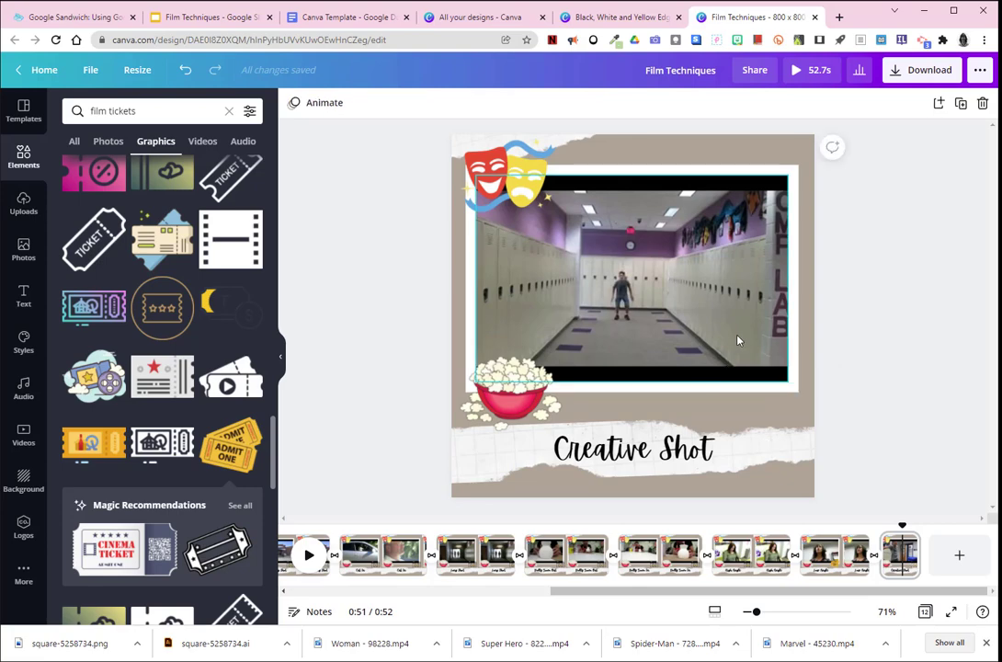
Copy the yellow Admit One tickets graphic from the Low Angle page and paste it onto the Creative Shot page.
click(833, 555)
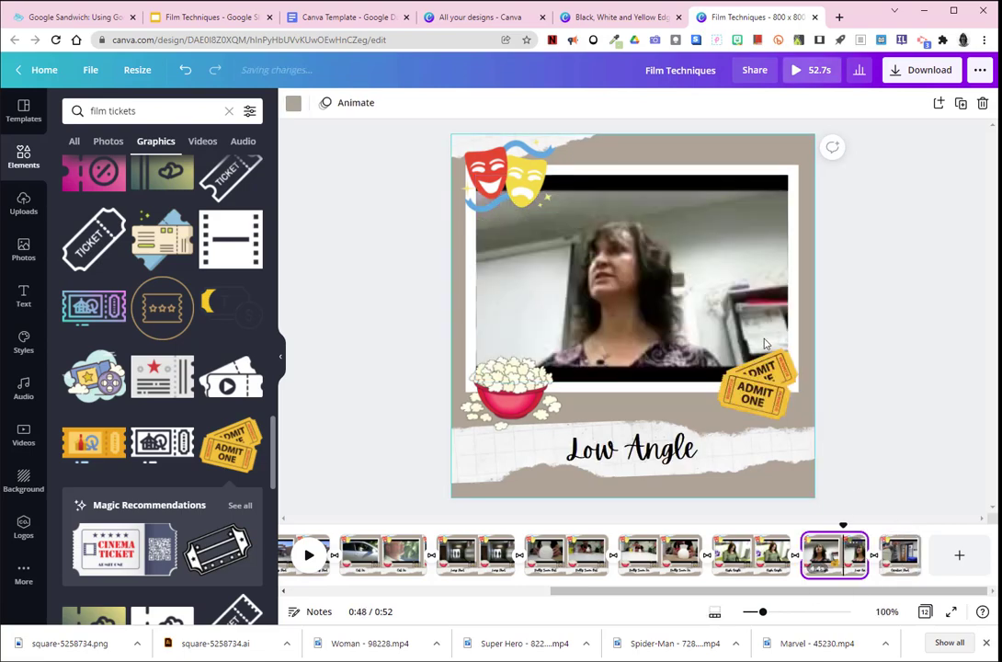
click(751, 386)
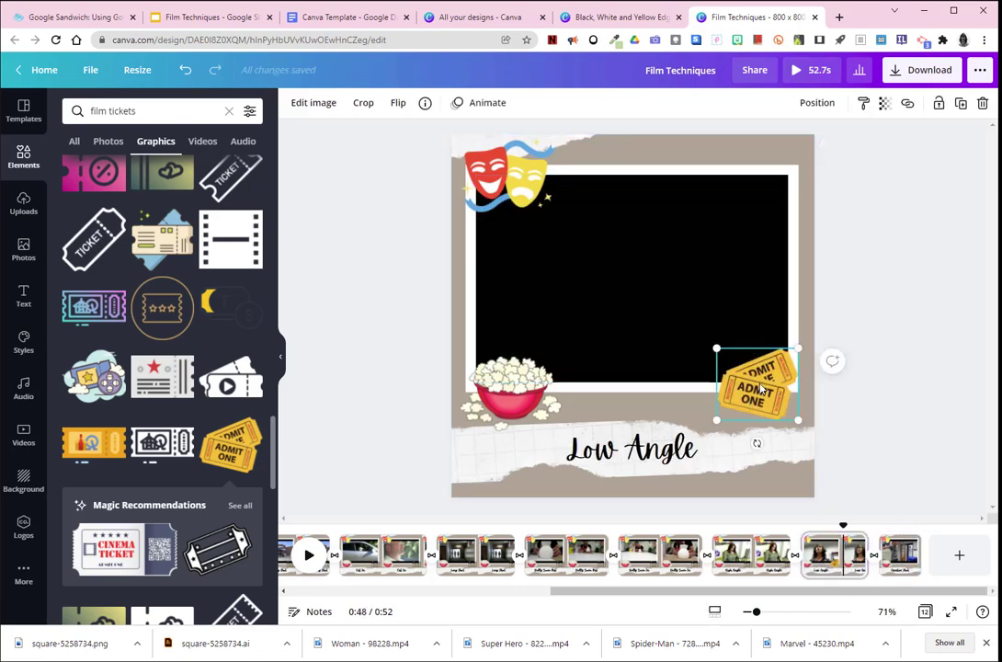
key(ctrl+c)
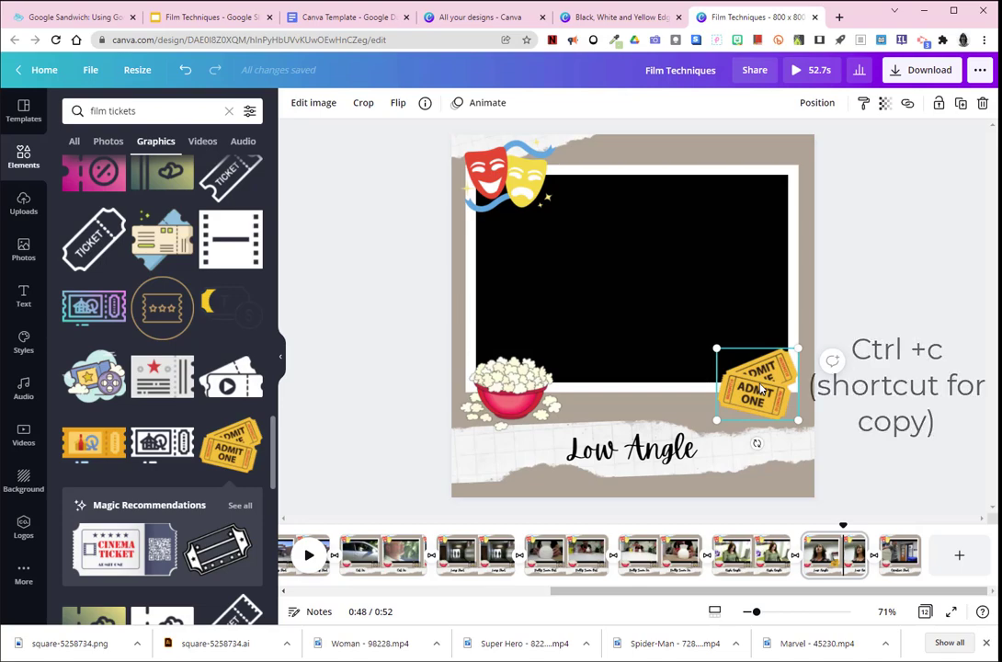
click(899, 555)
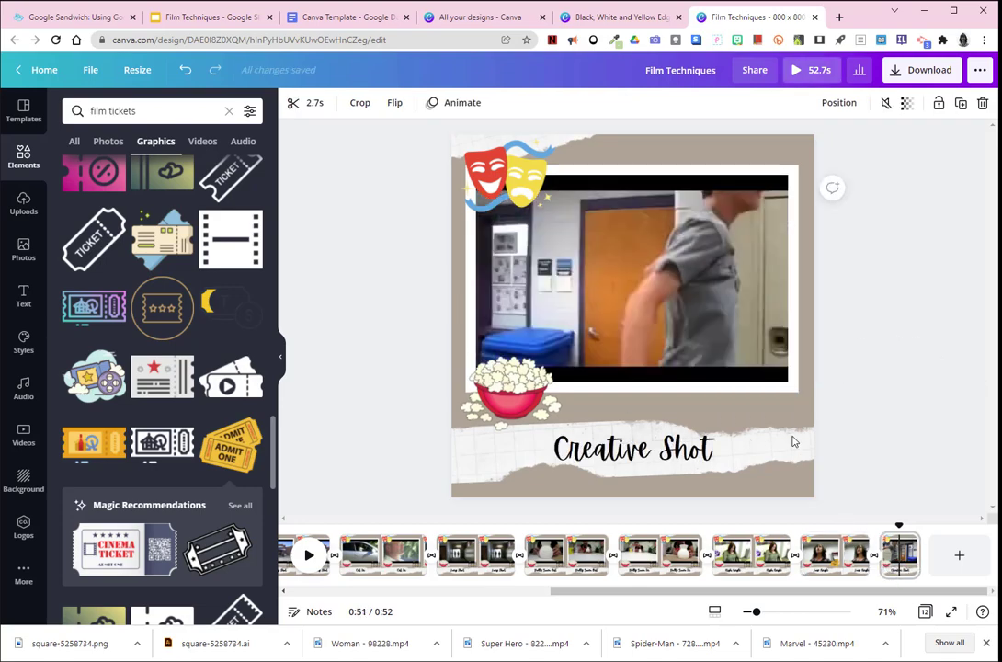
key(ctrl+v)
Replace the camera graphic on the Close Up page with the copied Admit One tickets.
drag(727, 593, 482, 593)
click(499, 543)
click(772, 409)
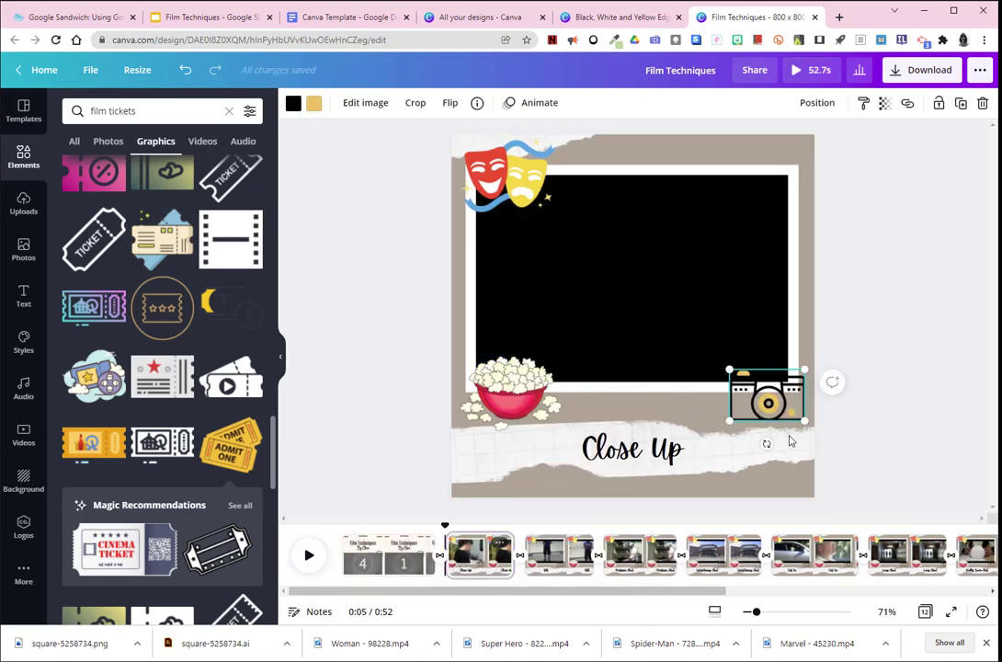
key(Delete)
key(ctrl+v)
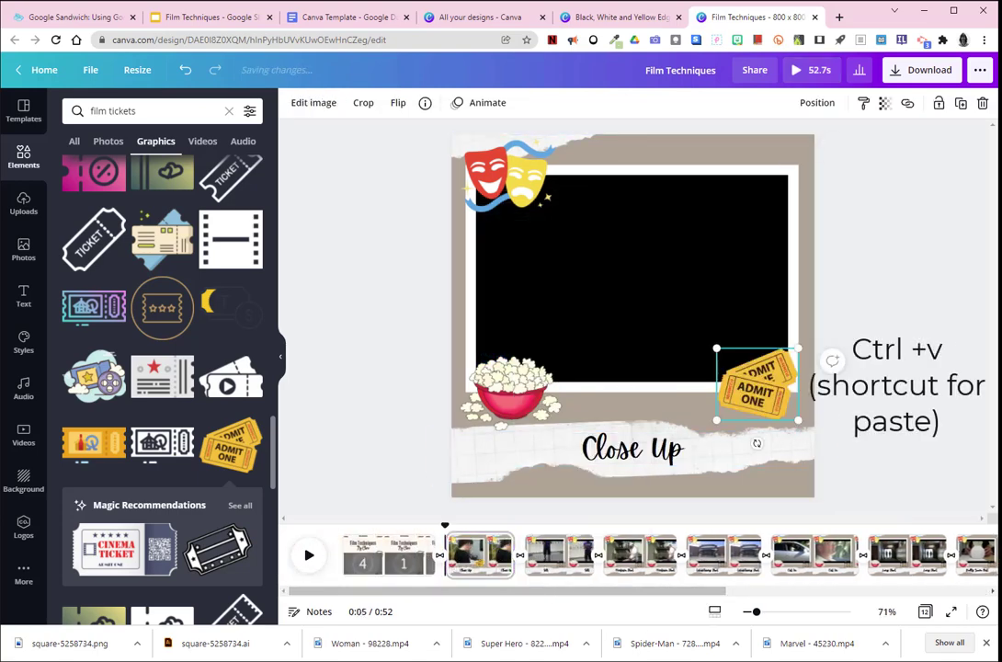
Replace the camera graphic with the copied Admit One tickets on the Tilt and Medium Shot pages.
click(559, 554)
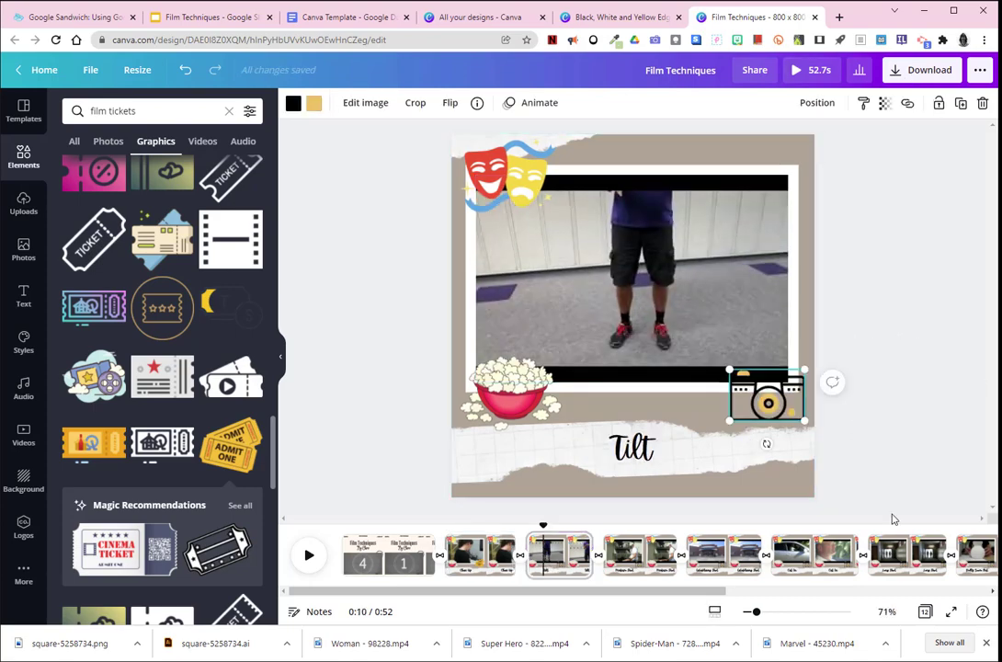
key(Delete)
key(ctrl+v)
click(636, 554)
click(770, 402)
key(Delete)
key(ctrl+v)
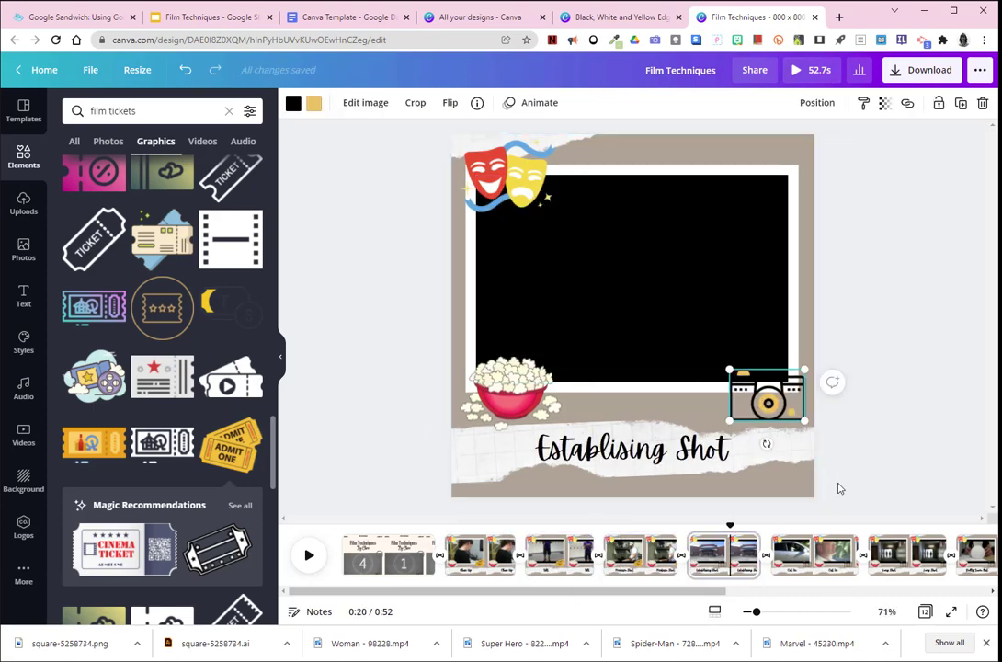
Swap the camera graphic for the copied Admit One tickets on the Establising Shot, Cut In and Long Shot pages.
key(Delete)
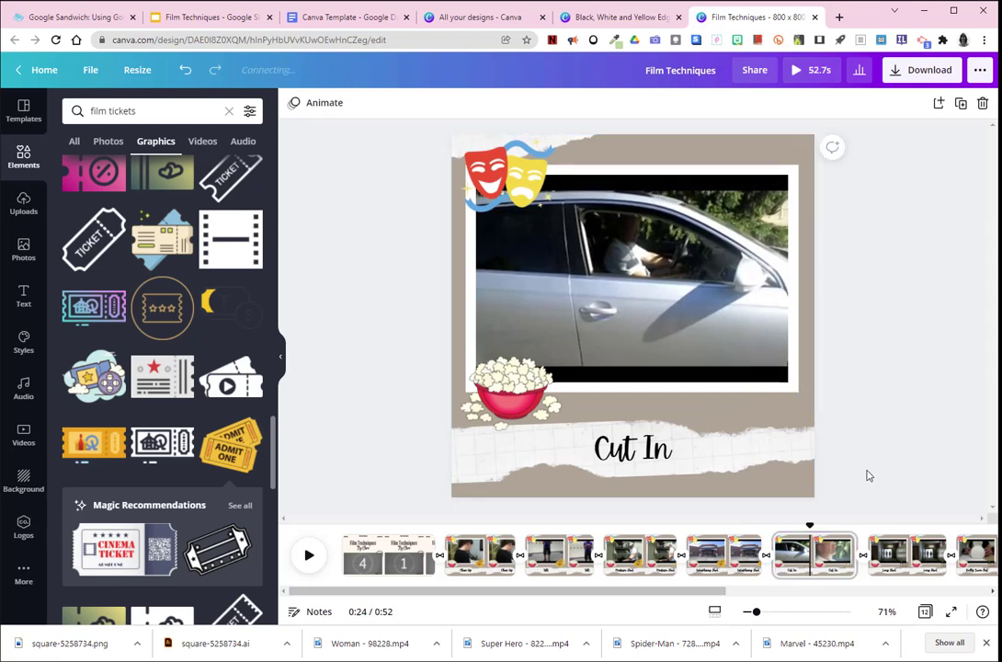
key(ctrl+v)
click(890, 551)
key(ctrl+v)
Replace the camera graphic with the copied Admit One tickets on the Dolly Zoom Out and Dolly Zoom In pages.
drag(711, 599, 796, 599)
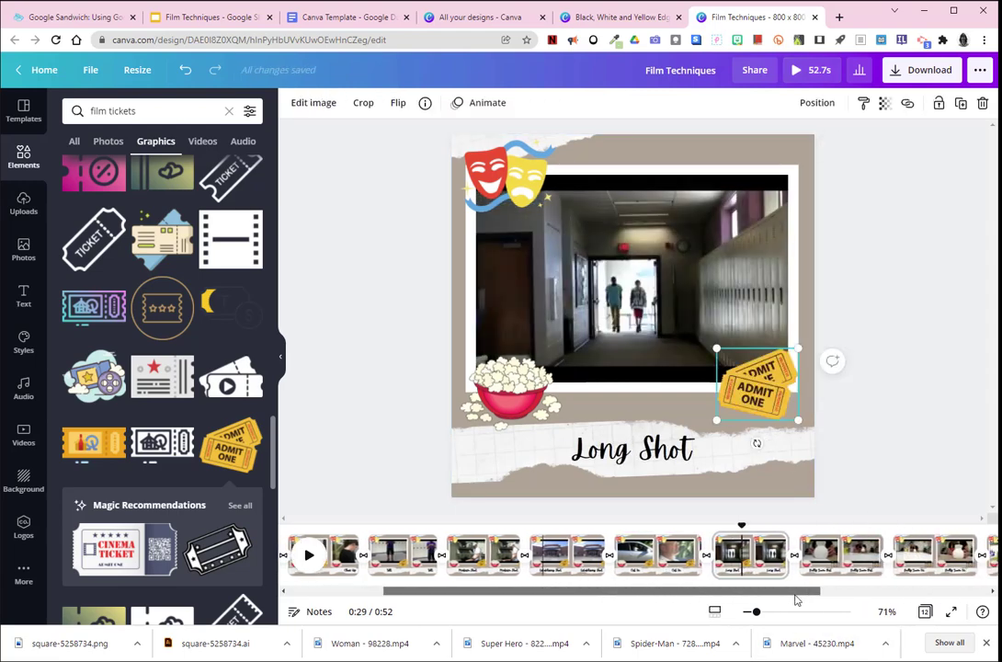
click(838, 554)
click(768, 405)
key(Delete)
key(ctrl+v)
click(928, 554)
click(769, 402)
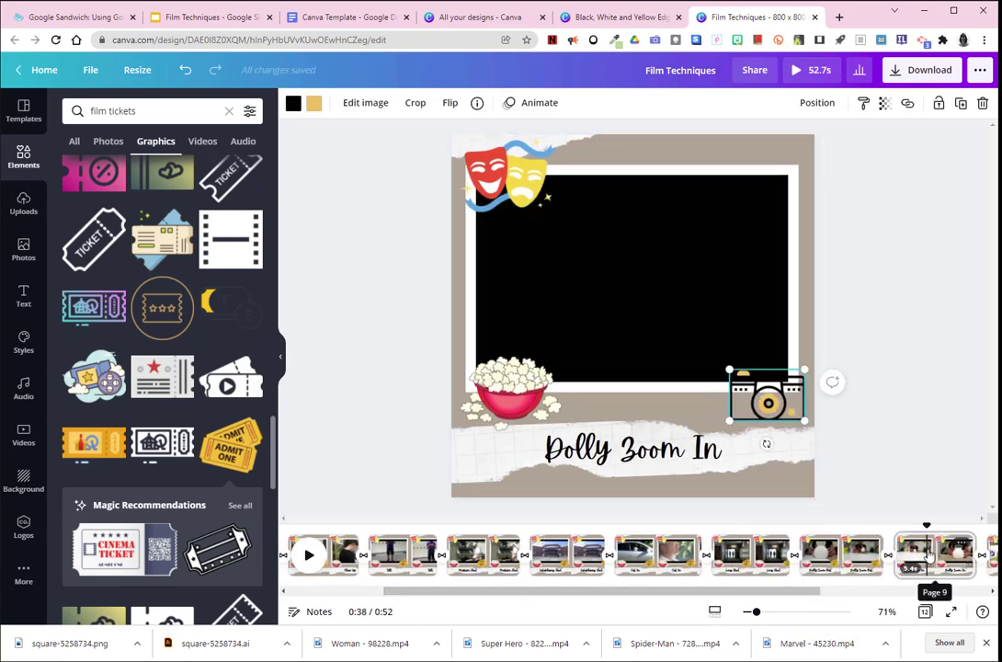
key(Delete)
key(ctrl+v)
Delete the camera graphic from the High Angle page and paste the Admit One tickets in its place.
drag(598, 590, 731, 590)
click(805, 554)
click(768, 403)
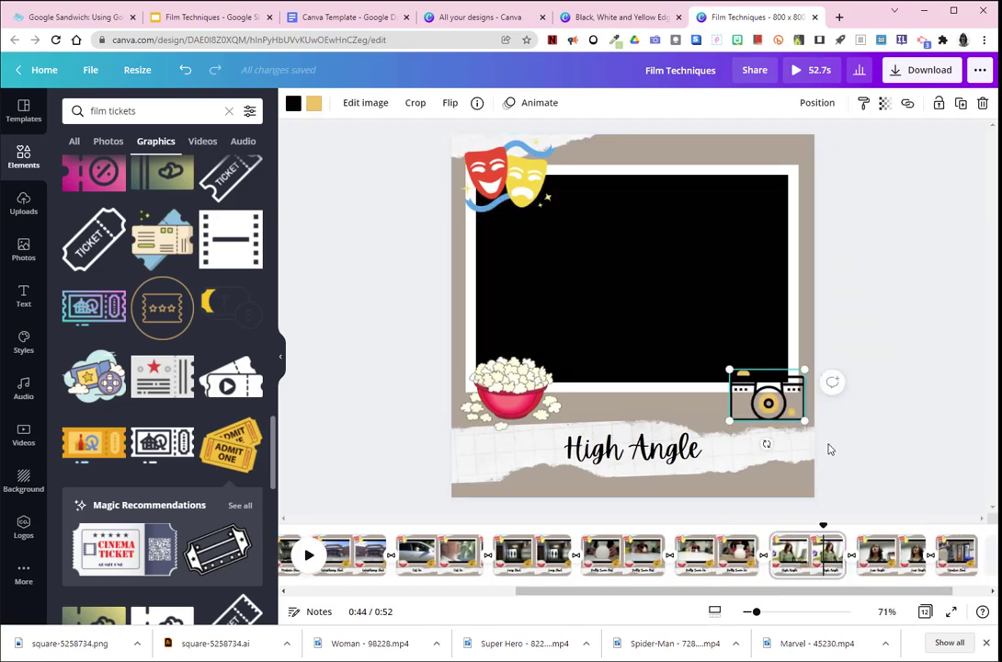
key(Delete)
key(ctrl+v)
Look through the pages on the timeline to check their tickets graphics, including the Dolly Zoom Out page.
drag(906, 591, 941, 591)
drag(648, 592, 379, 593)
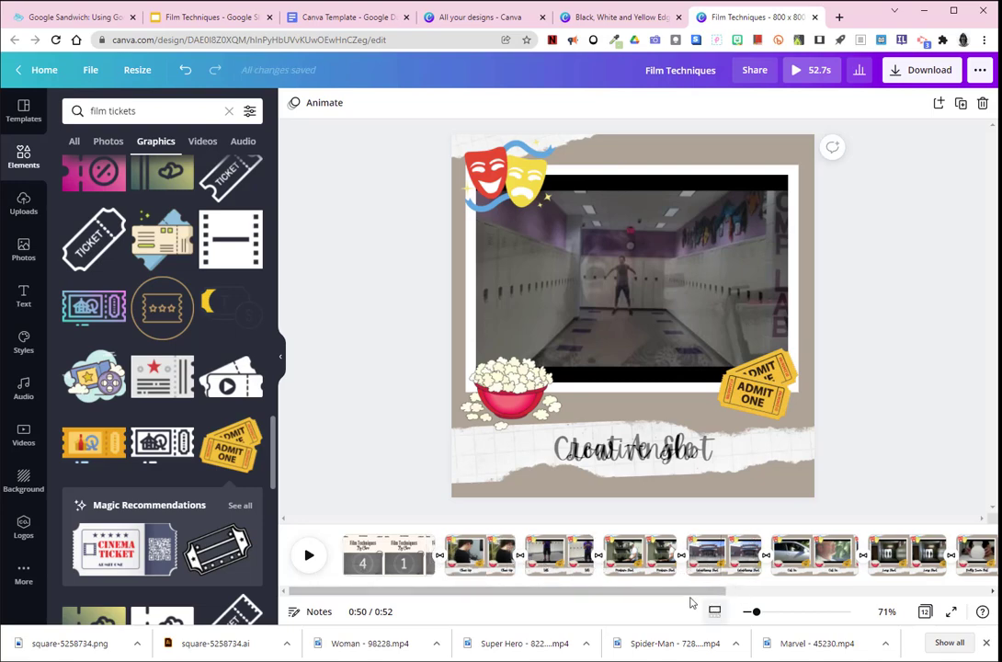
drag(691, 599, 870, 602)
click(699, 554)
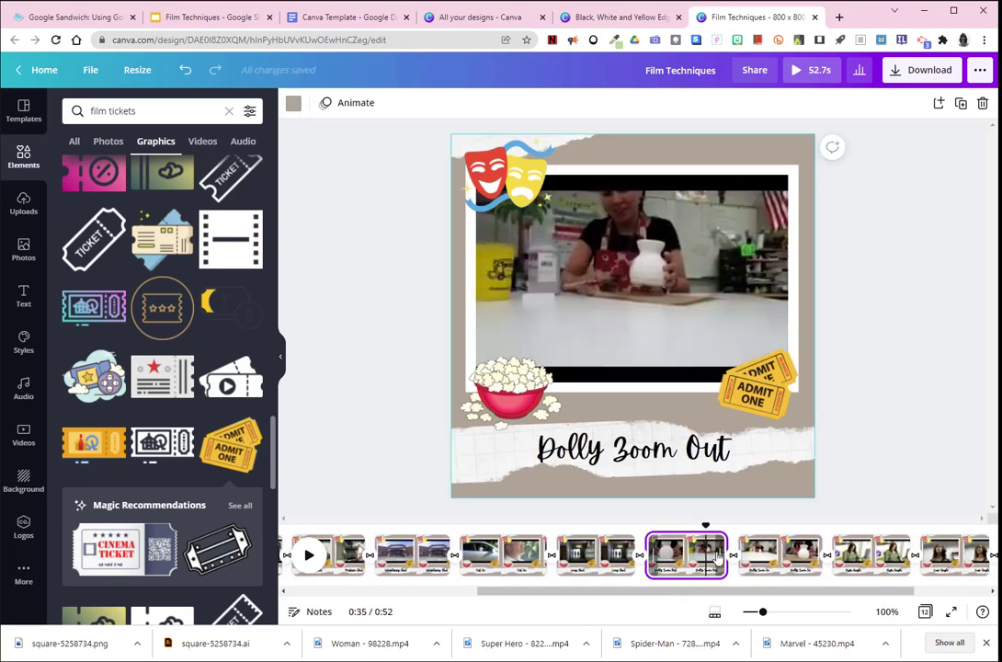